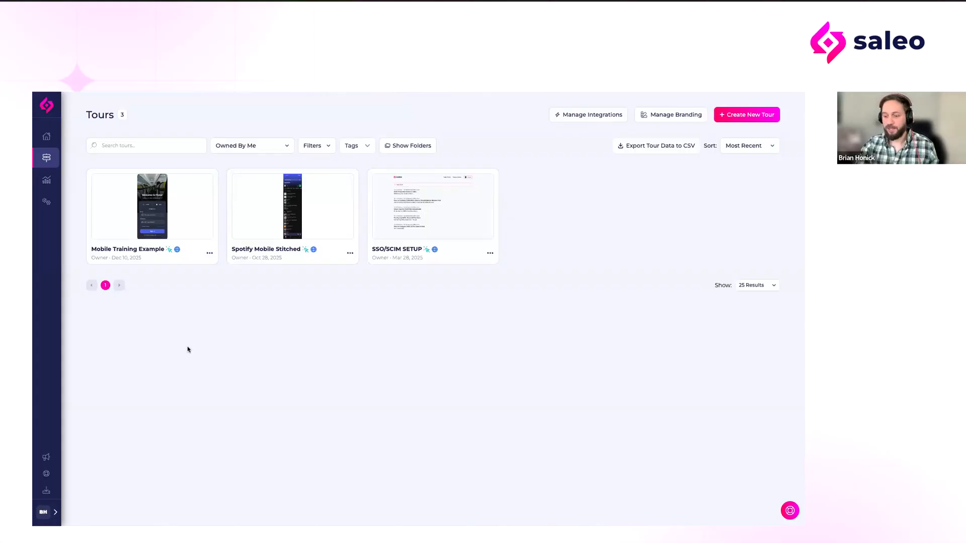
Step: Start creating a new tour from uploaded images
key("ctrl+plus")
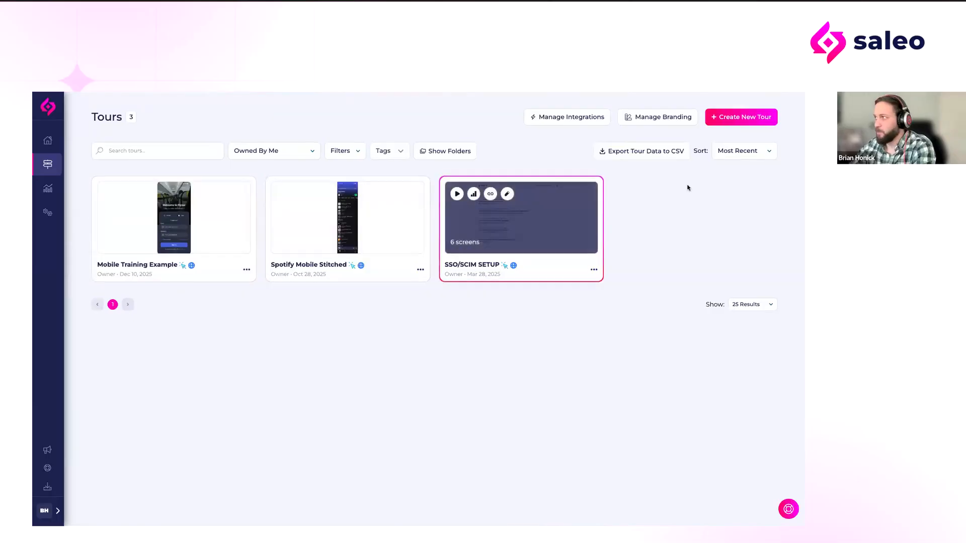
left_click(743, 120)
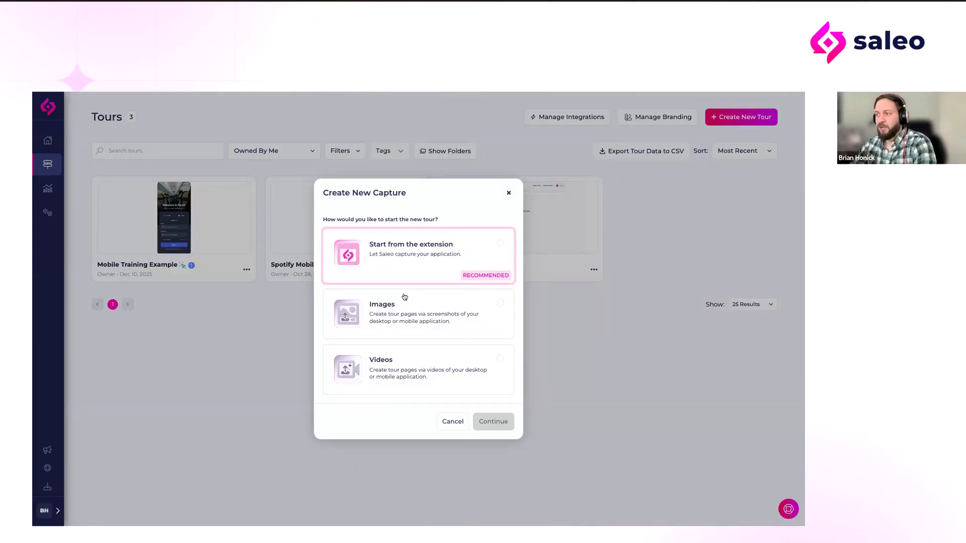
left_click(399, 311)
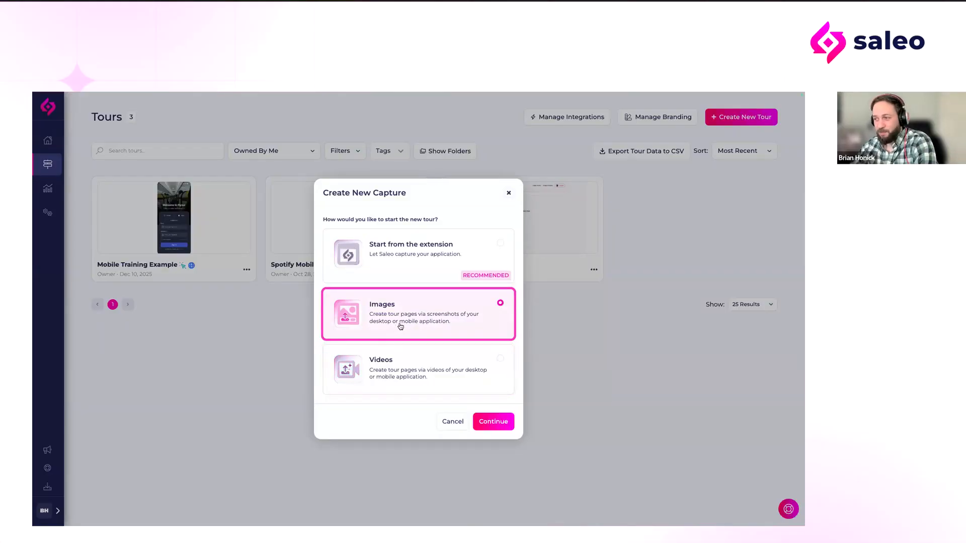
left_click(486, 423)
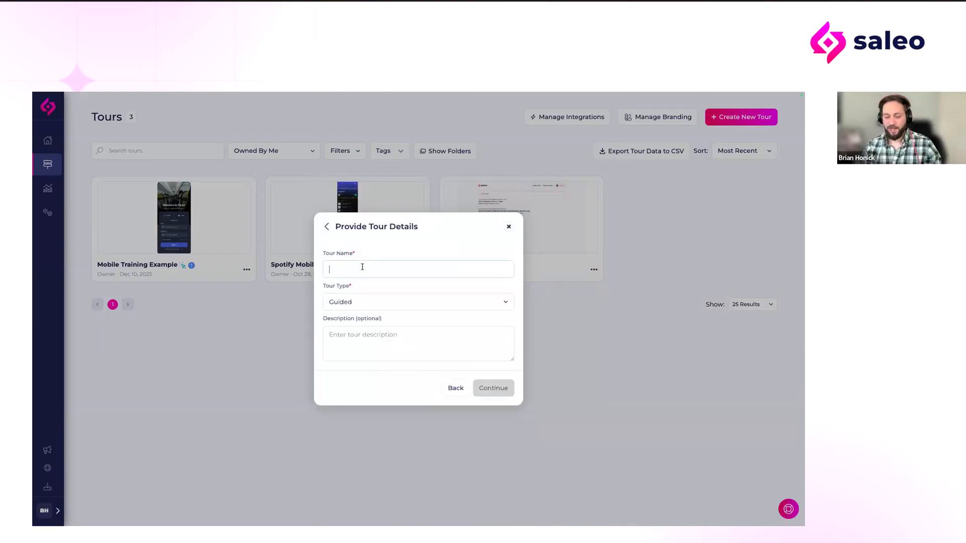
Step: Name the new tour Webinar 12/11 and set its type to Lite Sandbox
type("Webinar")
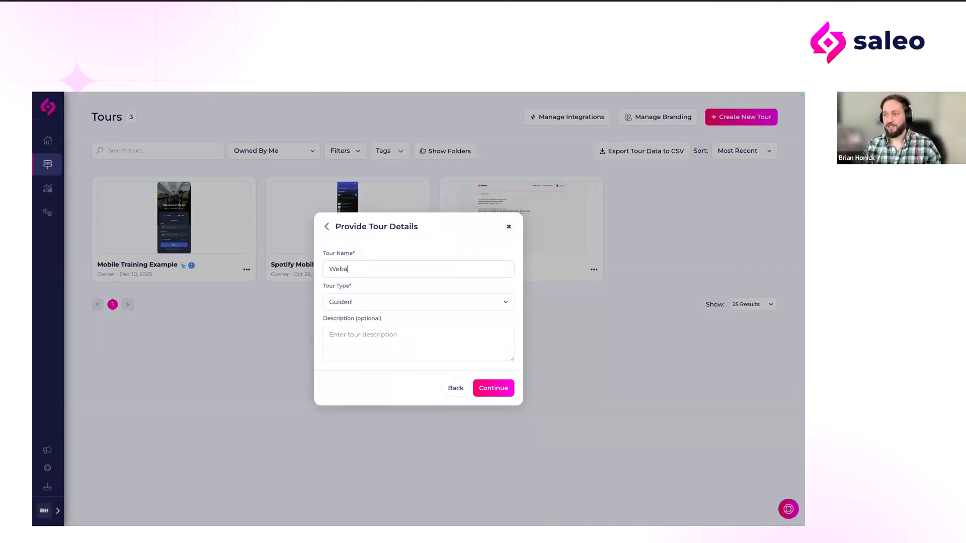
type(" 1")
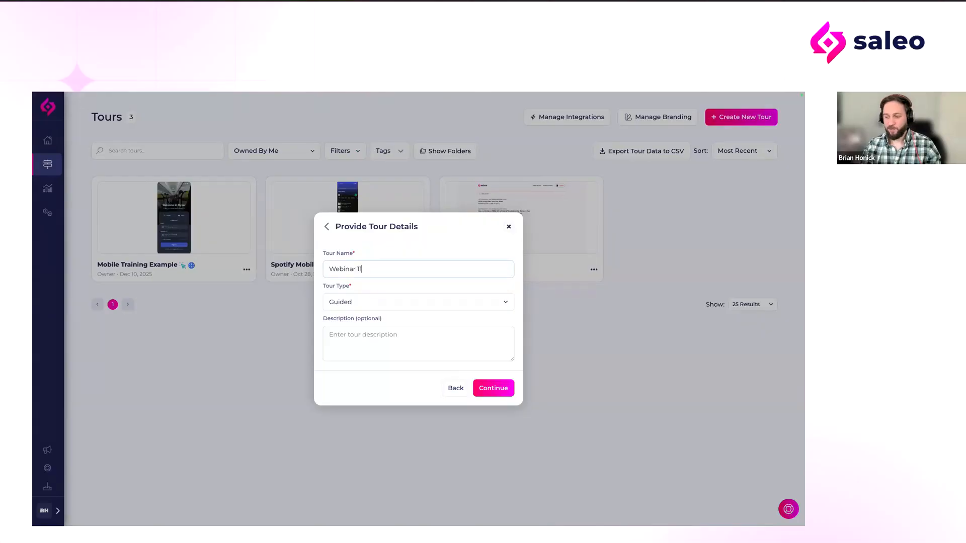
type("2/11")
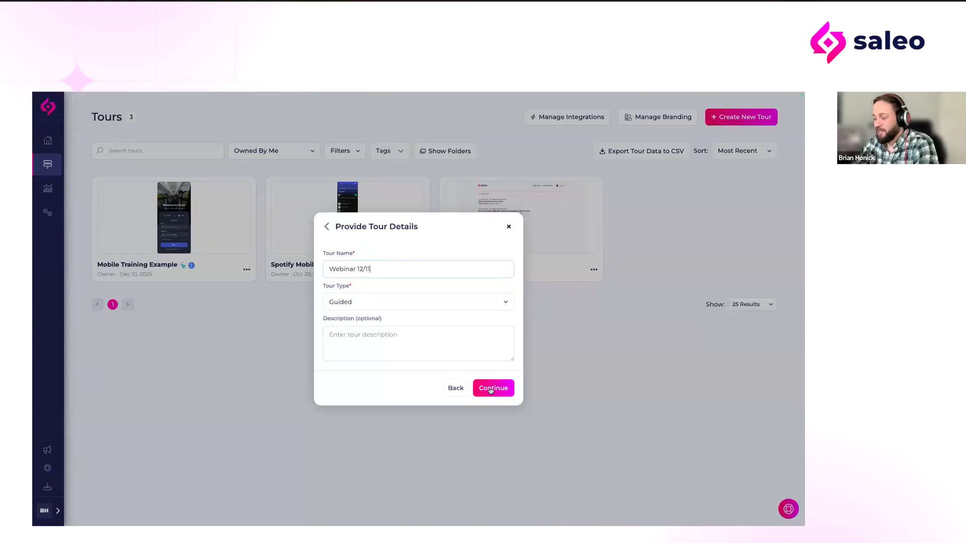
left_click(408, 303)
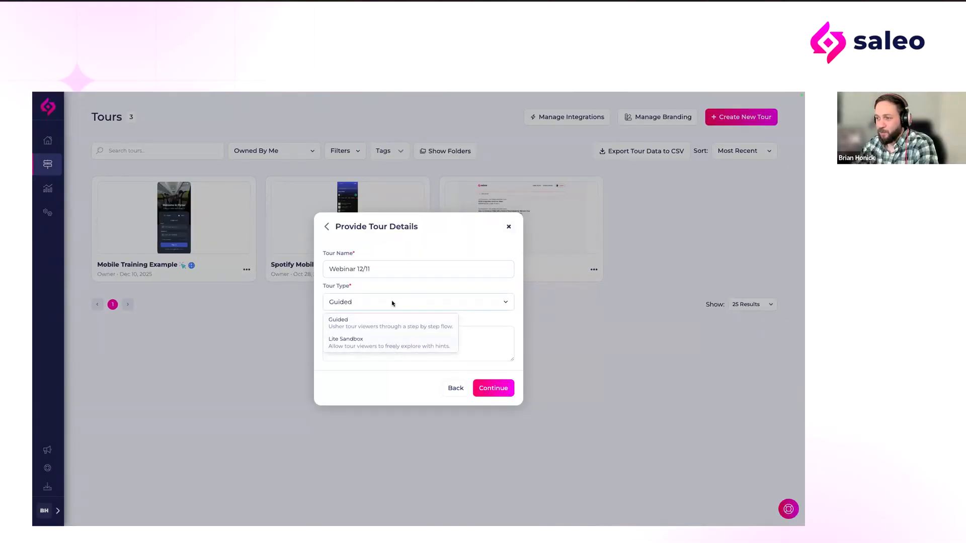
left_click(392, 342)
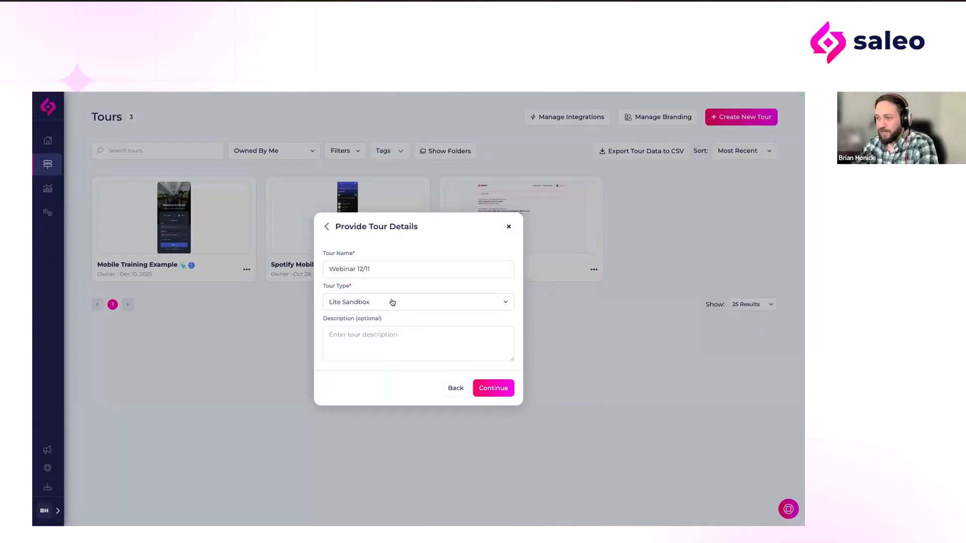
left_click(493, 389)
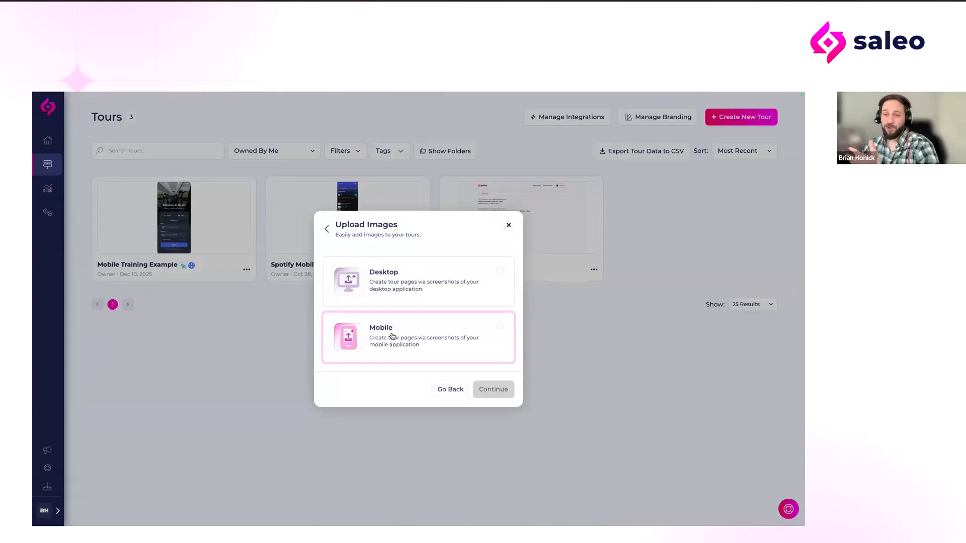
Step: Choose mobile application screenshots as the image source, and abandon the new tour without uploading anything
left_click(392, 336)
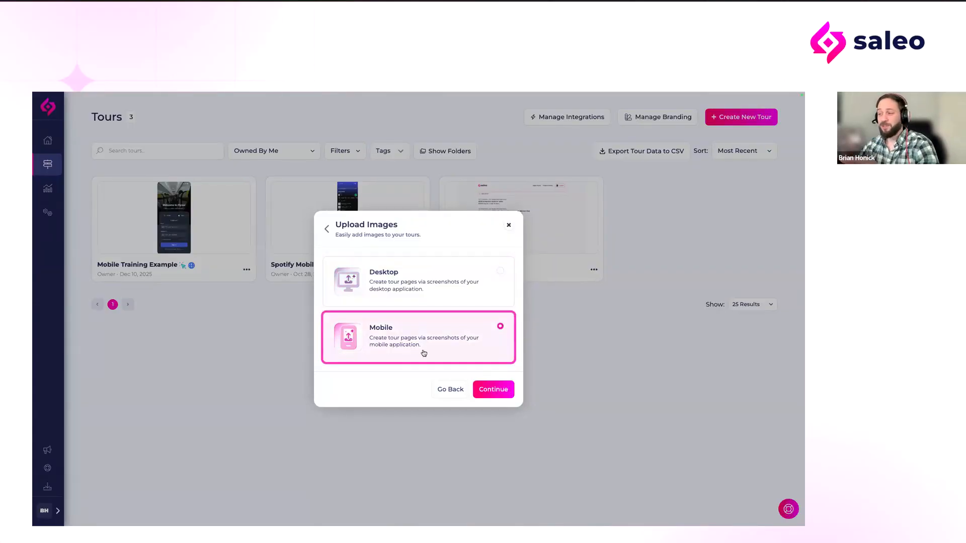
left_click(501, 395)
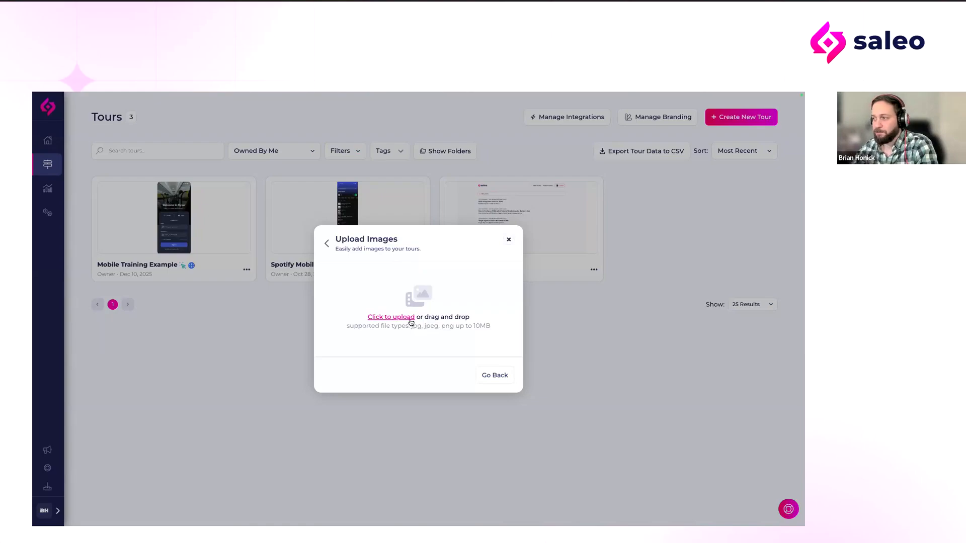
left_click(508, 240)
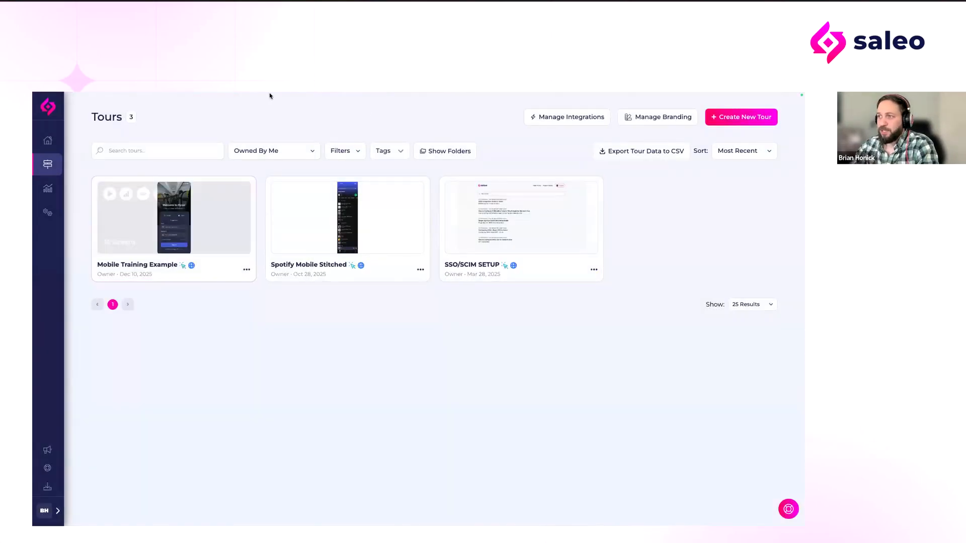
Step: Switch to the Mobile Training Example tour builder and open the Sign In Variation.png page
left_click(220, 112)
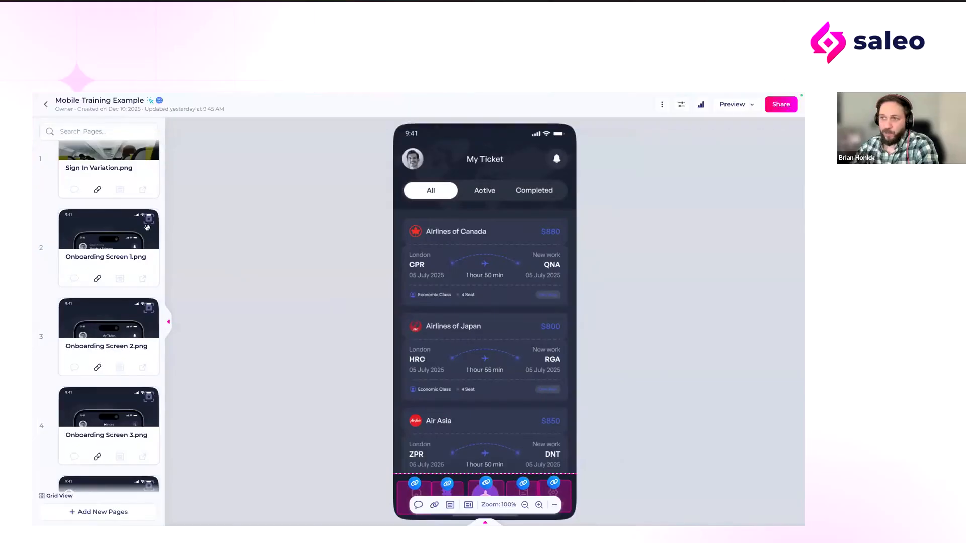
scroll(116, 201, "up", 1)
scroll(116, 201, "up", 1)
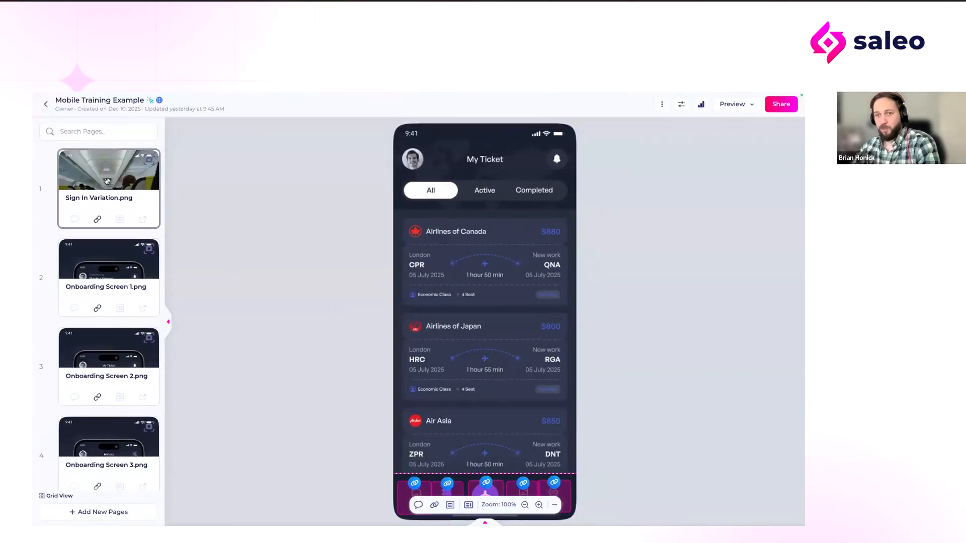
left_click(107, 181)
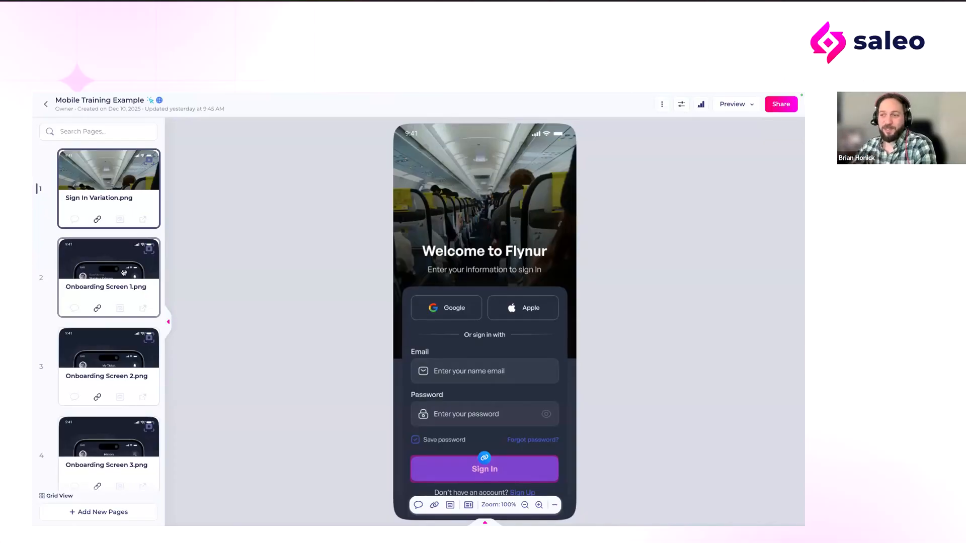
Step: Try to add a link area over the Google sign-in button, view its target page options, and discard the link
left_click(435, 506)
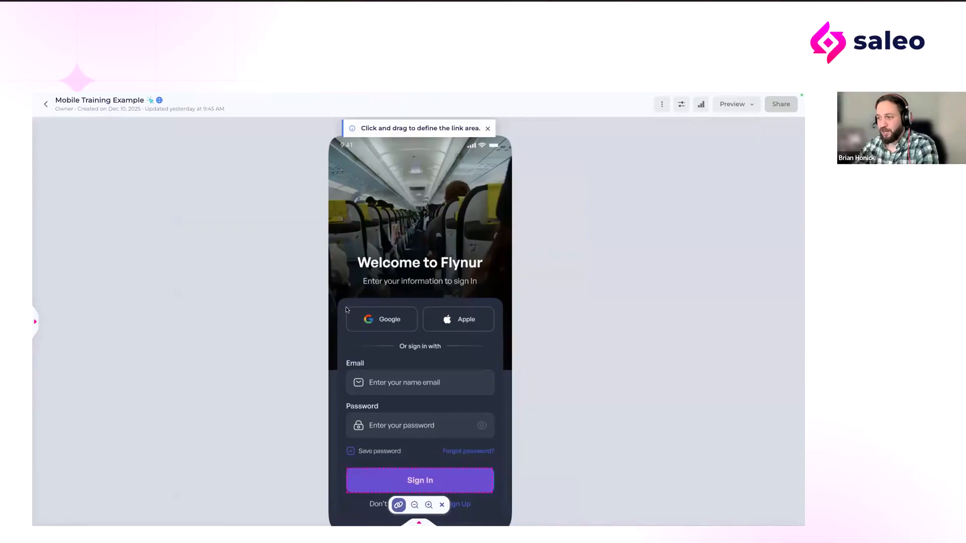
left_click_drag(345, 308, 418, 333)
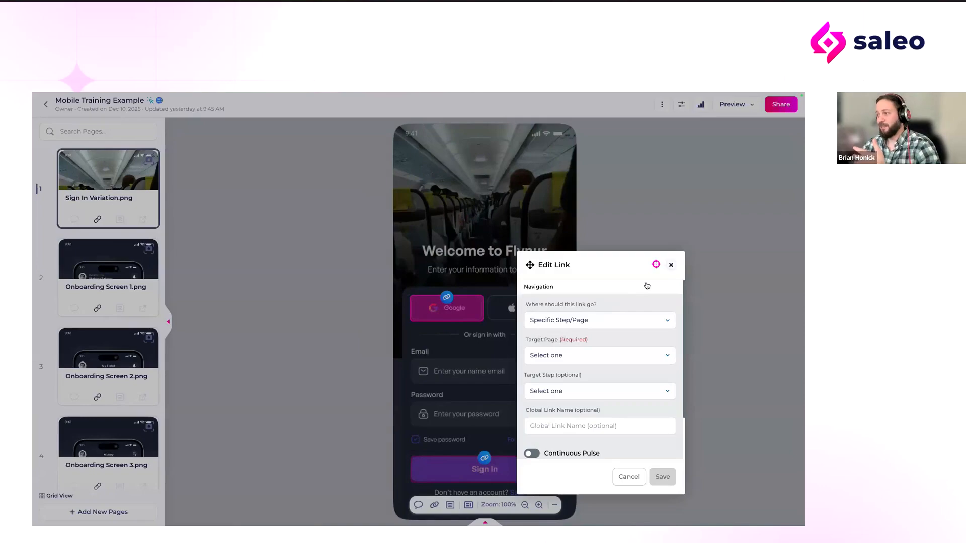
left_click(575, 361)
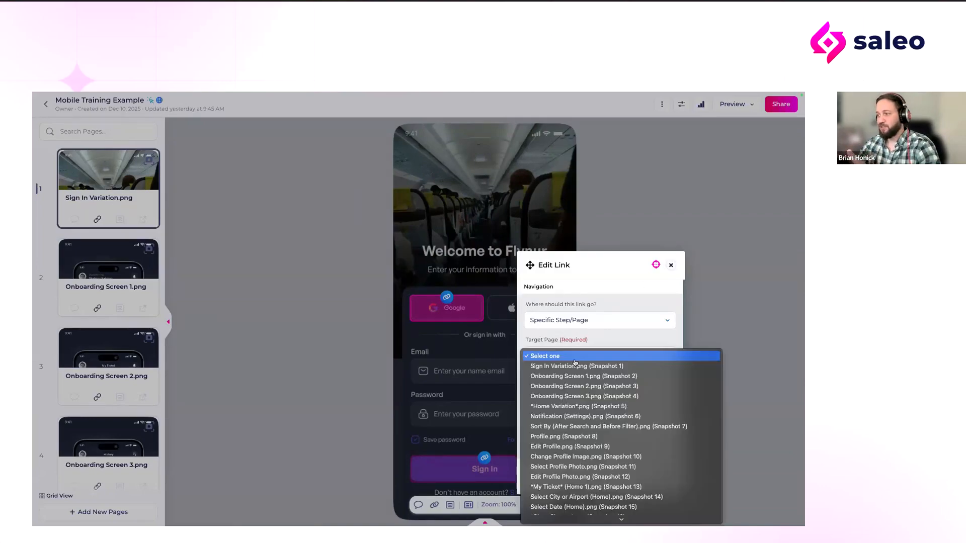
left_click(671, 266)
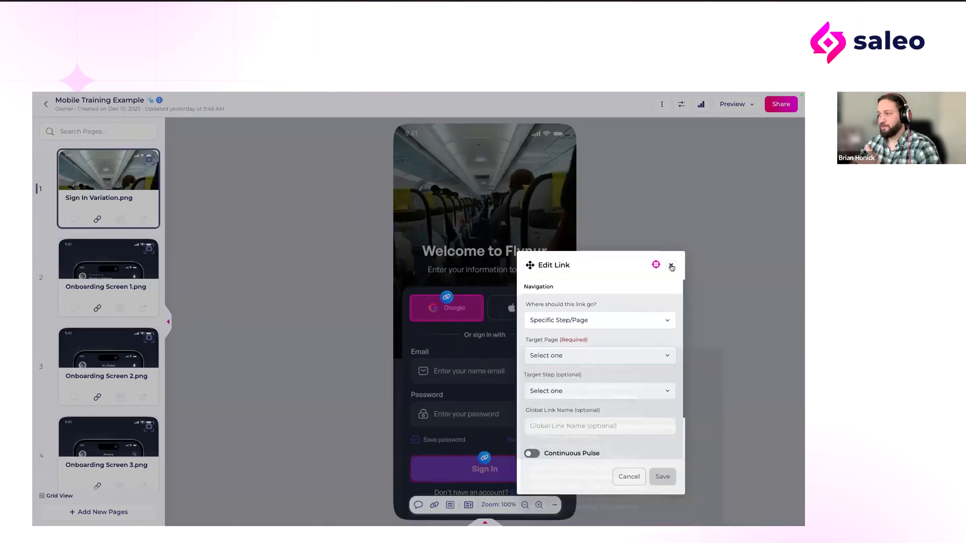
left_click(671, 266)
Step: Open the *Home Variation*.png page and preview the tour starting from it
scroll(102, 278, "down", 4)
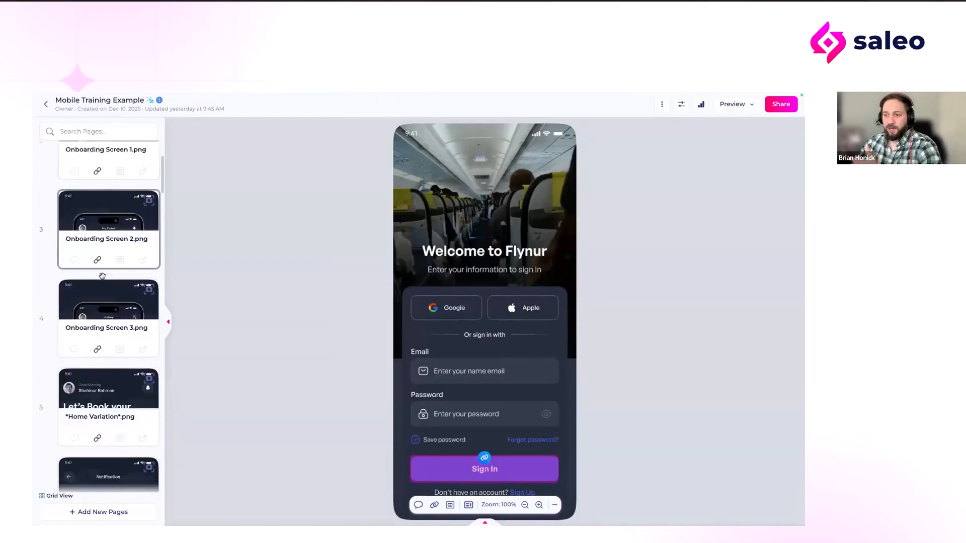
left_click(105, 327)
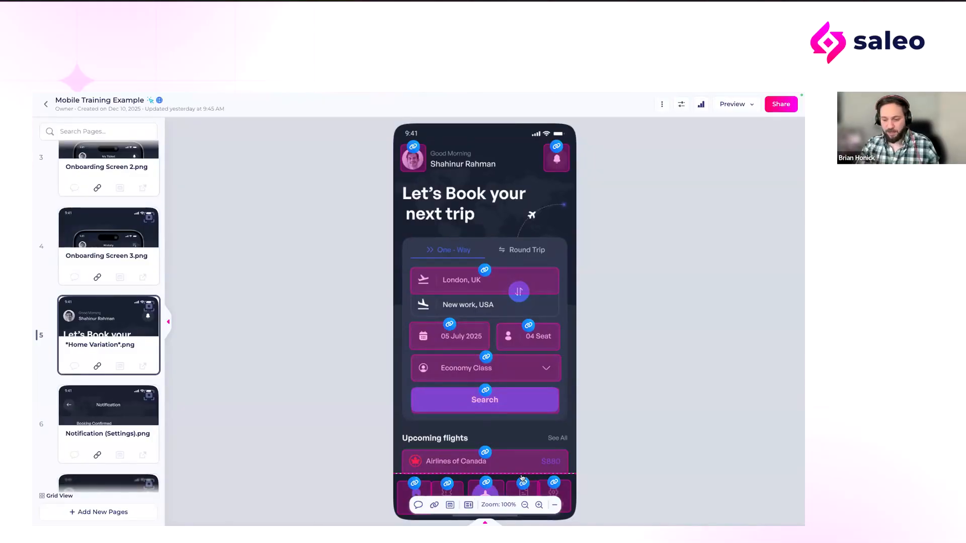
left_click(525, 504)
left_click(524, 504)
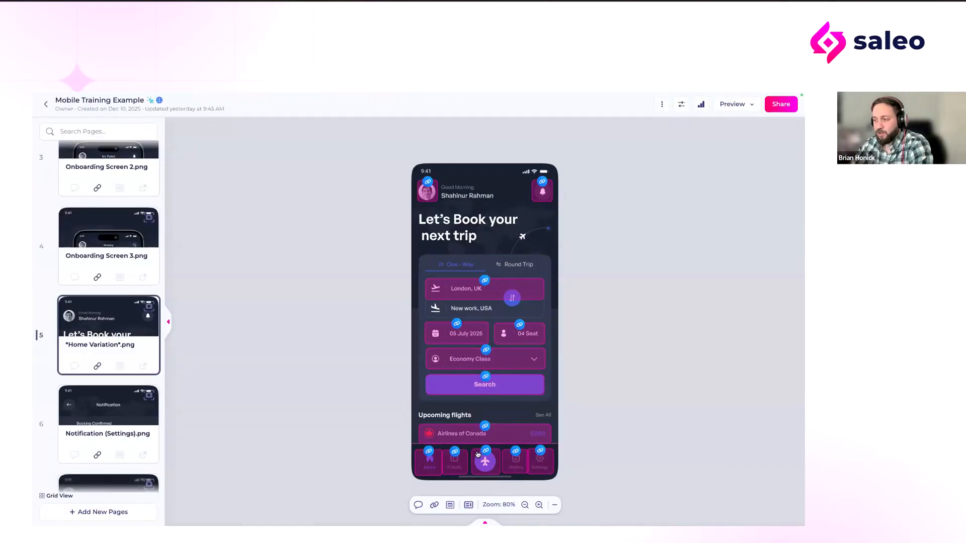
left_click(739, 105)
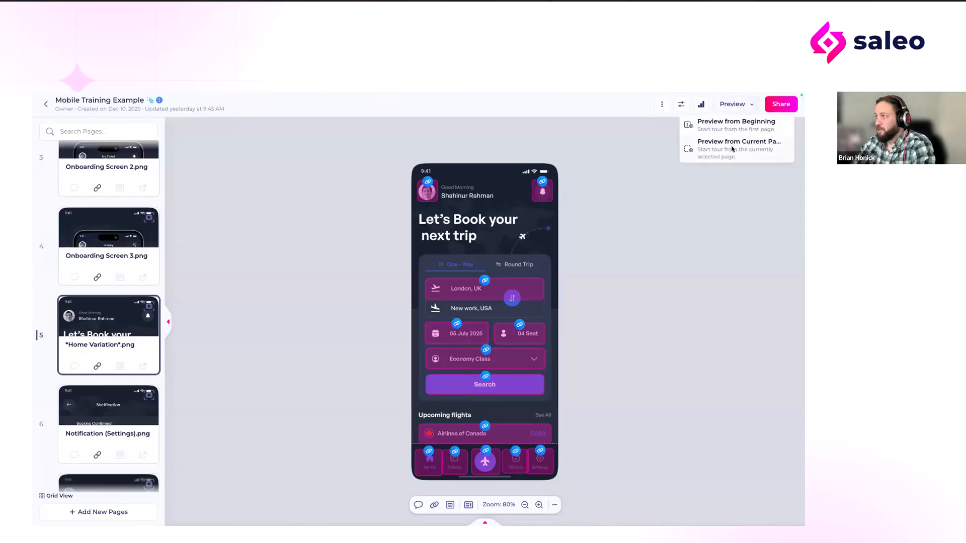
left_click(737, 146)
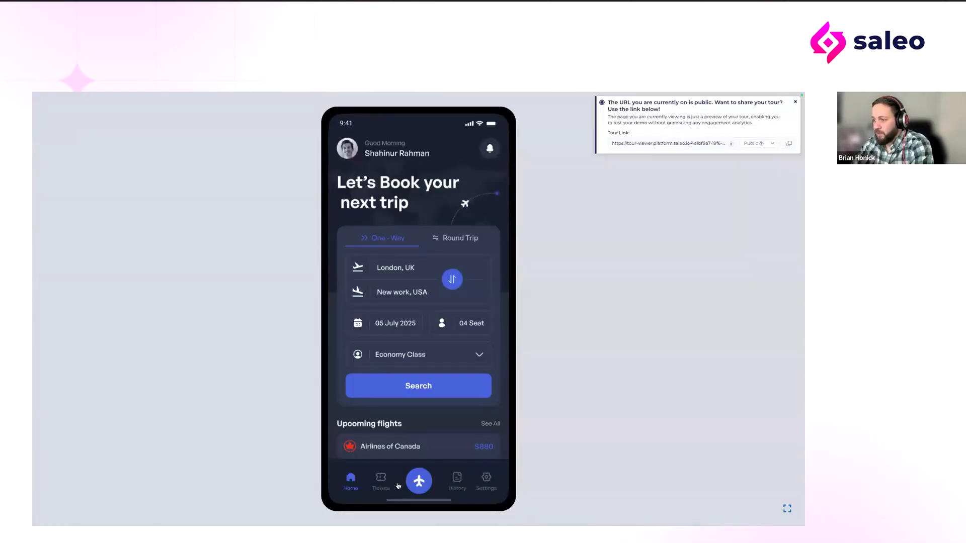
Step: Test the preview's footer links by moving between the History, Tickets, Home and Settings screens
left_click(458, 482)
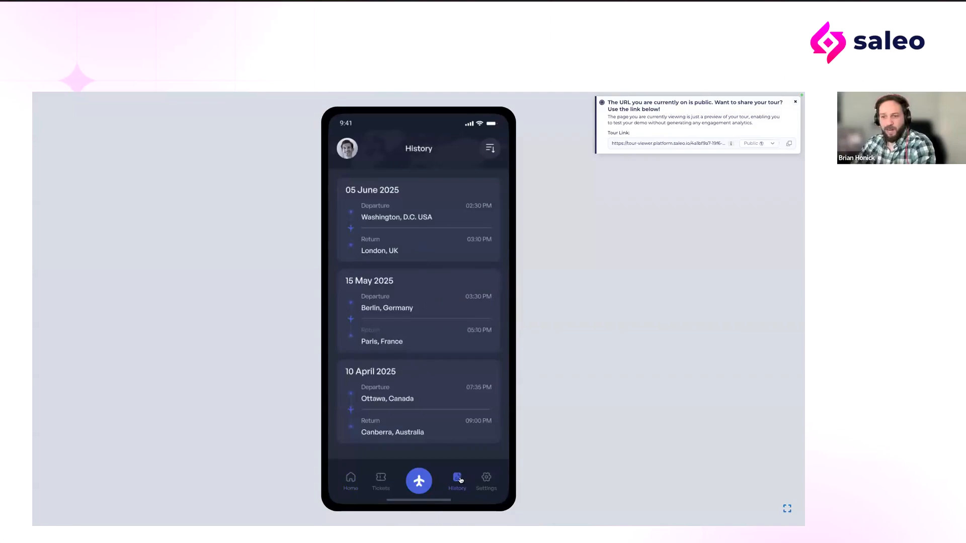
left_click(380, 481)
left_click(350, 482)
left_click(456, 481)
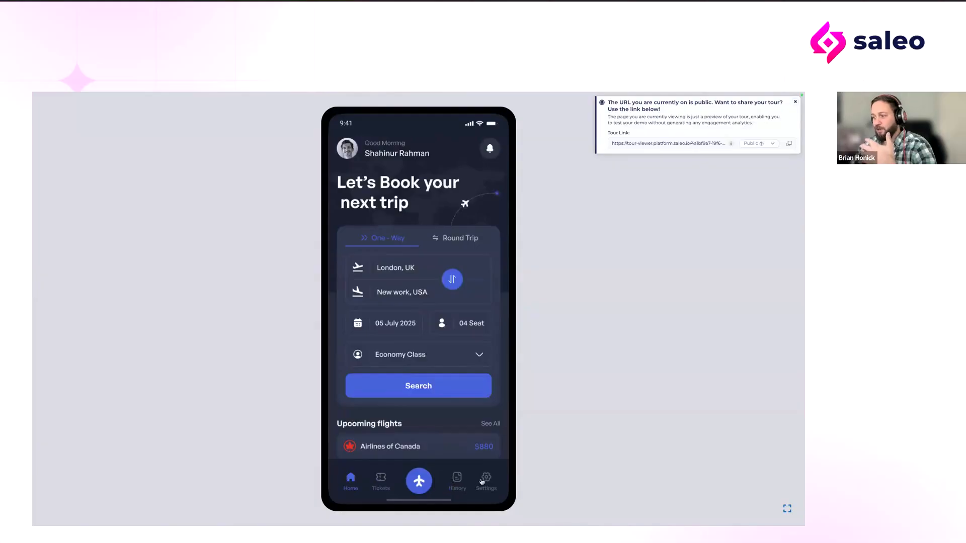
left_click(486, 482)
left_click(456, 481)
left_click(381, 481)
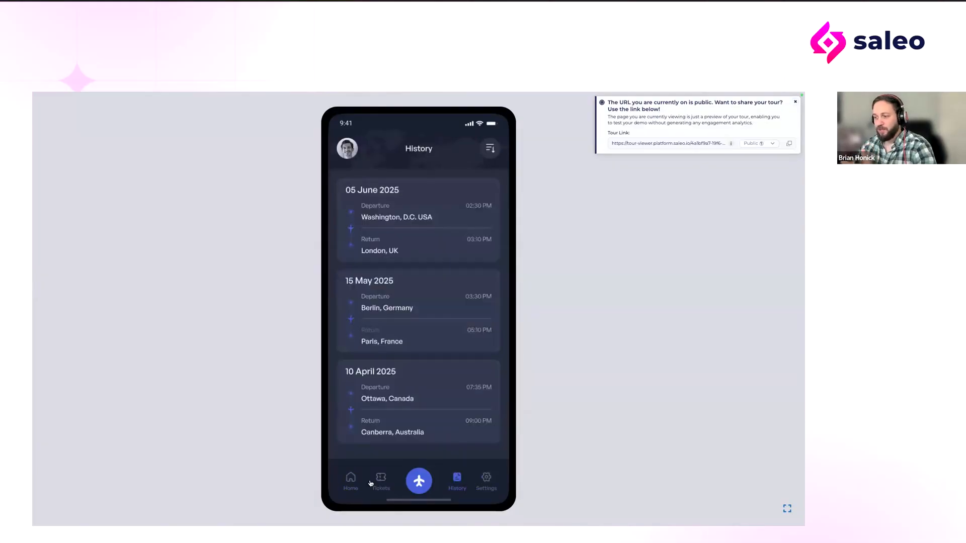
Step: From the preview's home screen, check the central airplane link, return home, and view the Tickets screen
left_click(350, 481)
left_click(417, 482)
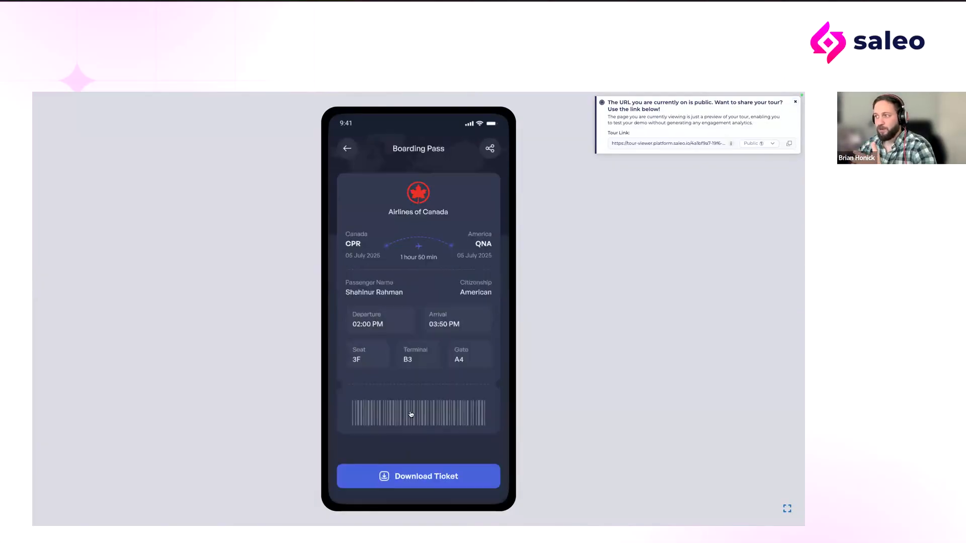
left_click(344, 148)
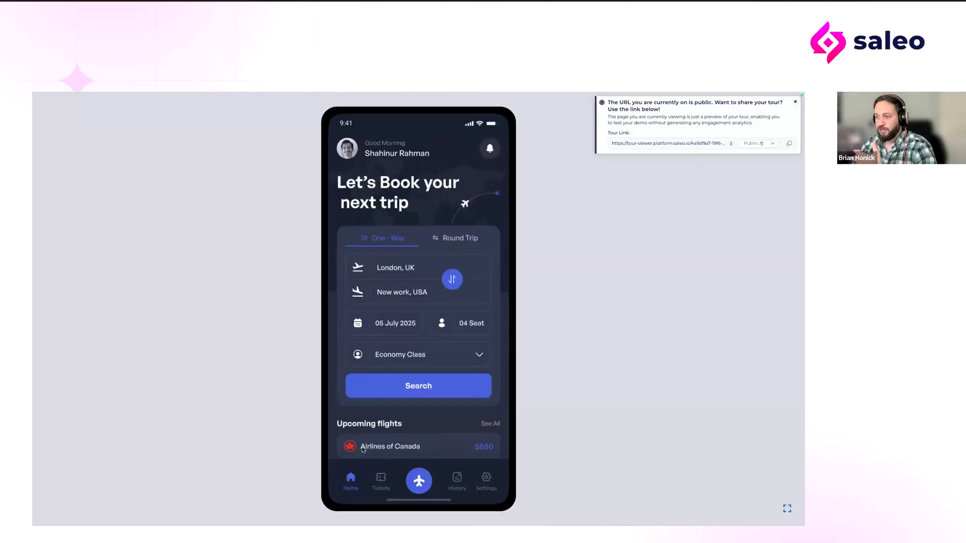
left_click(377, 479)
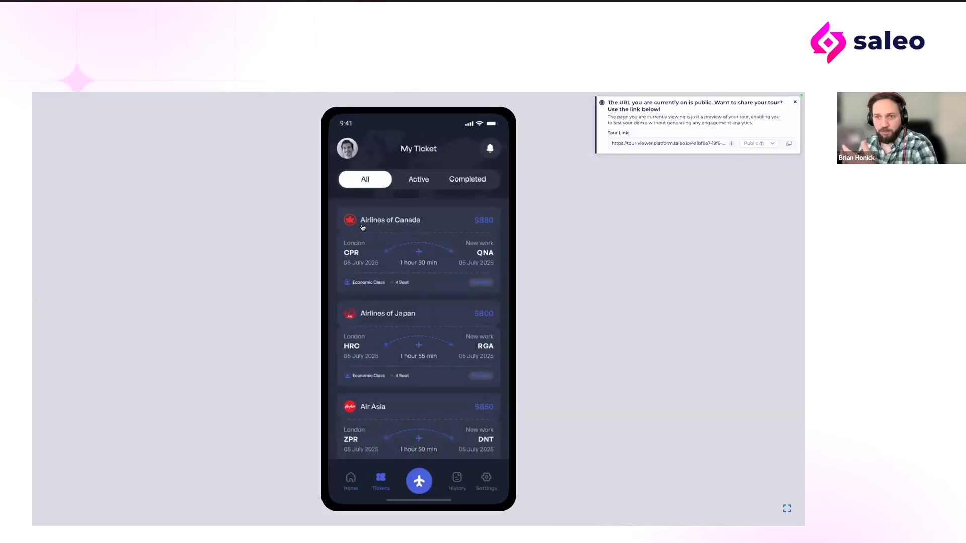
Step: Return from the preview to the Mobile Training Example tour builder and open its mobile template manager
mouse_move(320, 96)
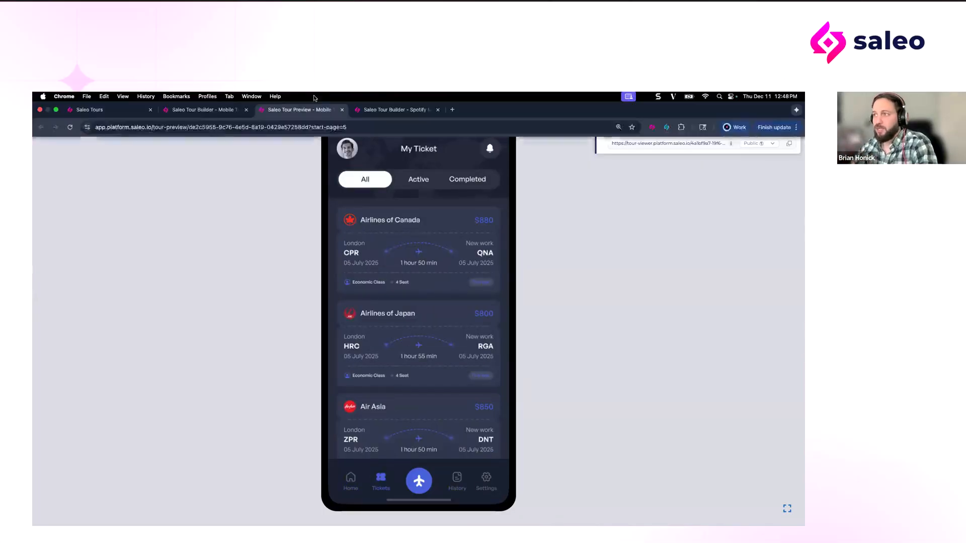
left_click(201, 110)
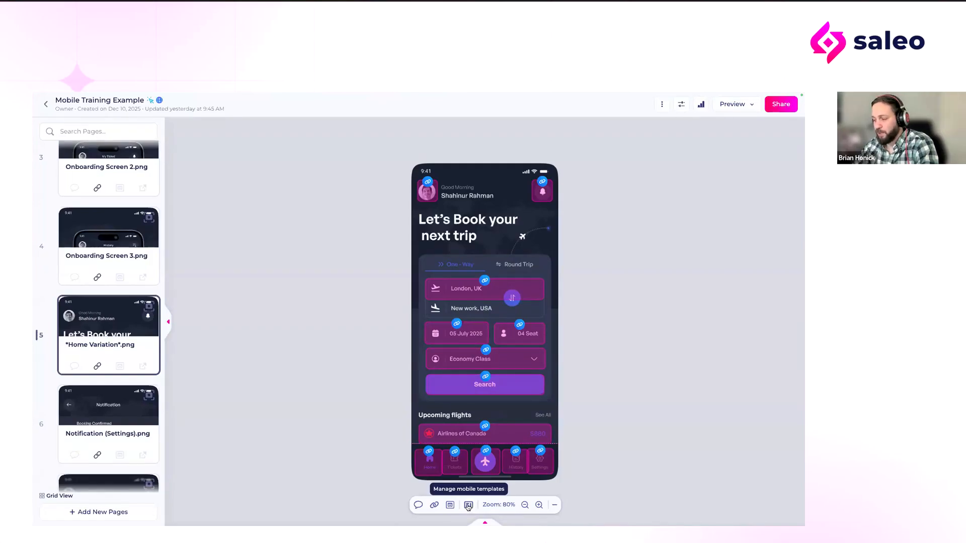
left_click(468, 506)
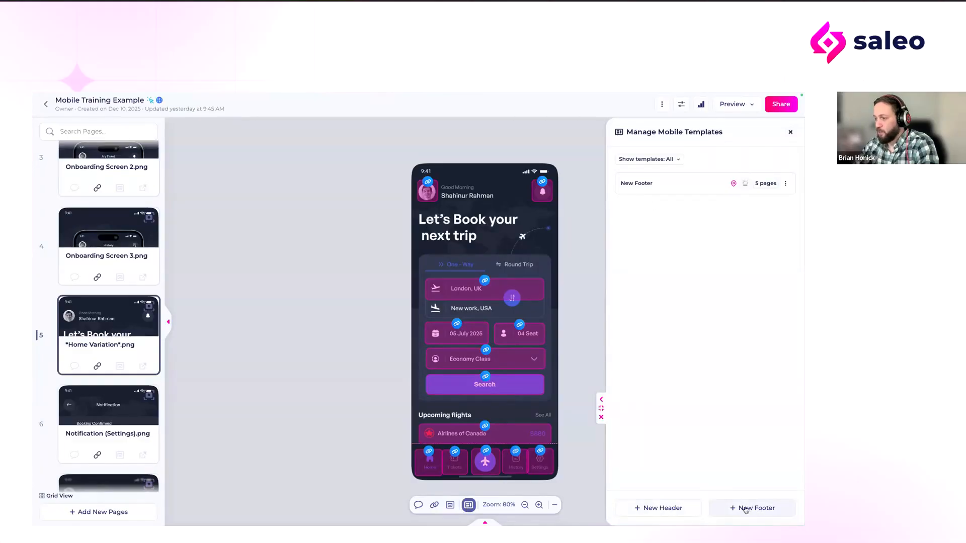
Step: Try to define a new header template on the home page reaching down past the Search button, and cancel it
left_click(685, 508)
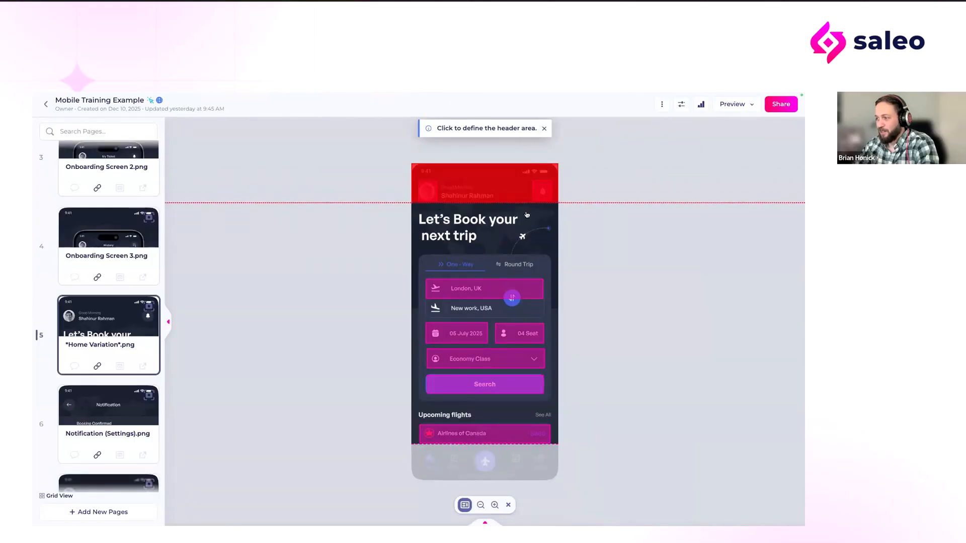
left_click(524, 396)
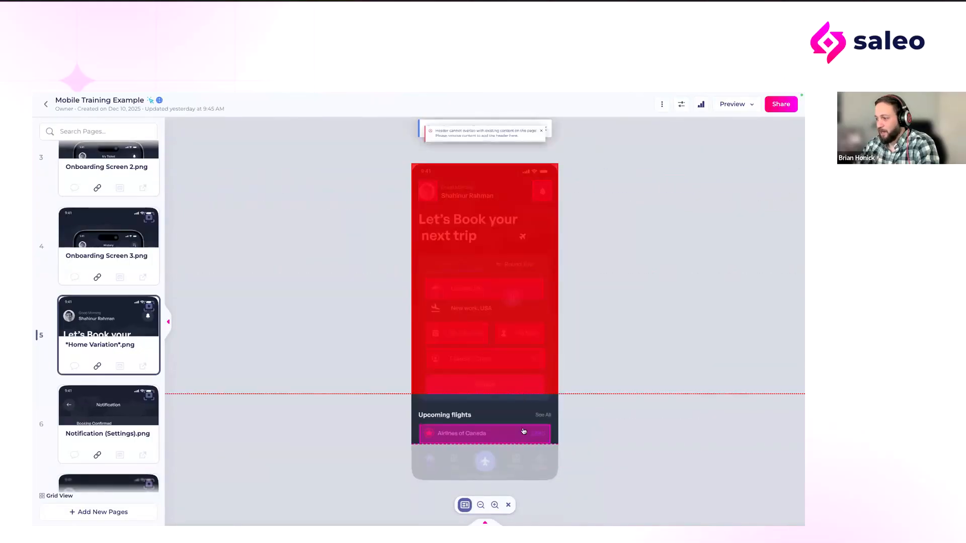
left_click(508, 506)
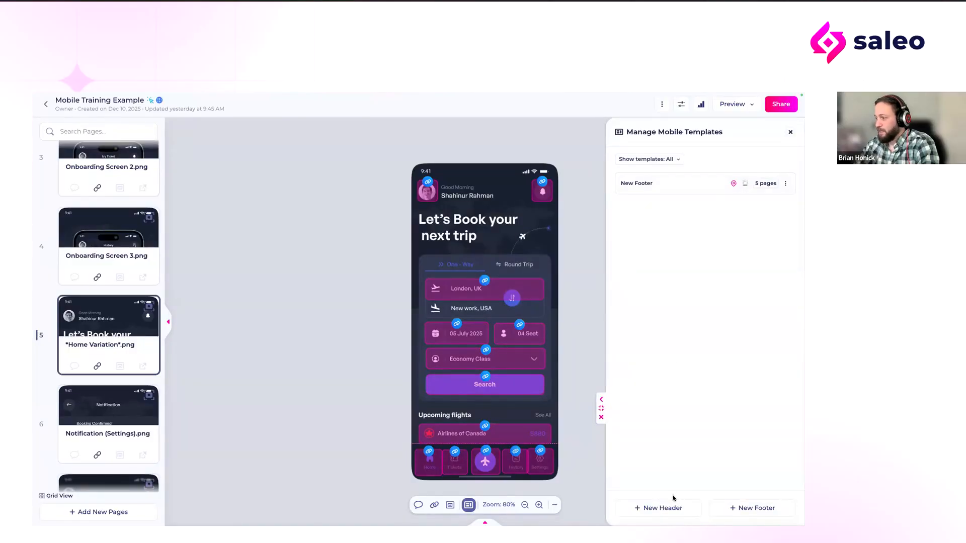
Step: Review the New Footer template's links and assigned pages, and open the *My Ticket* (Home 1).png page to check its footer
left_click(762, 187)
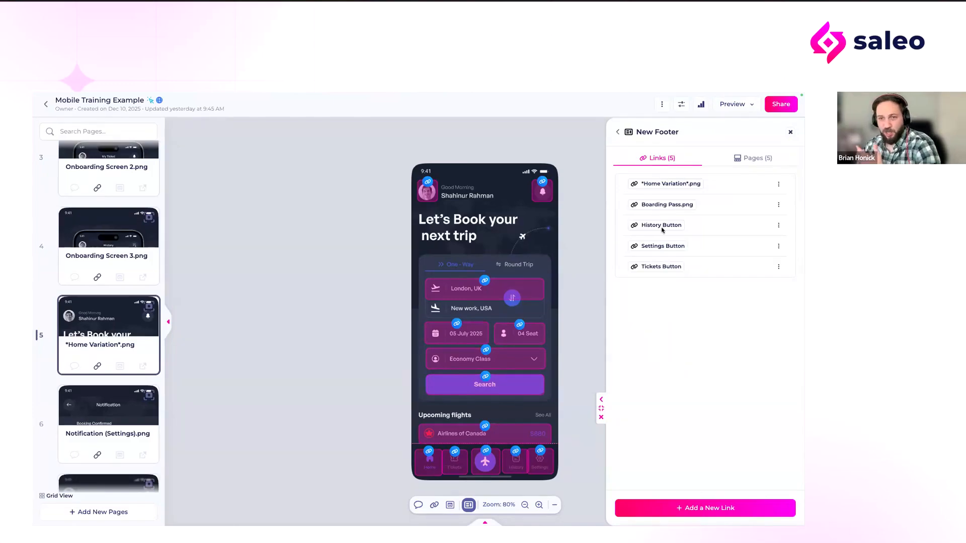
left_click(743, 158)
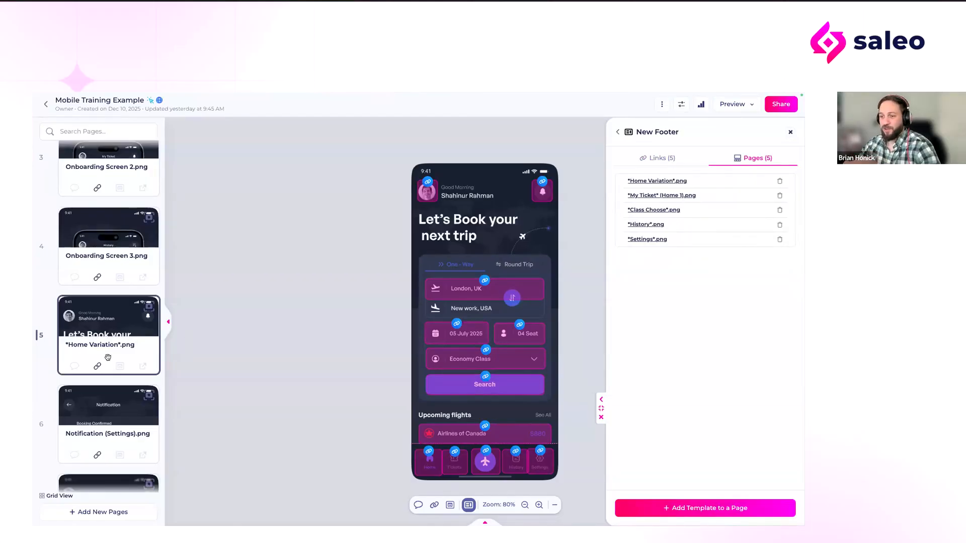
scroll(108, 357, "down", 2)
scroll(108, 357, "up", 2)
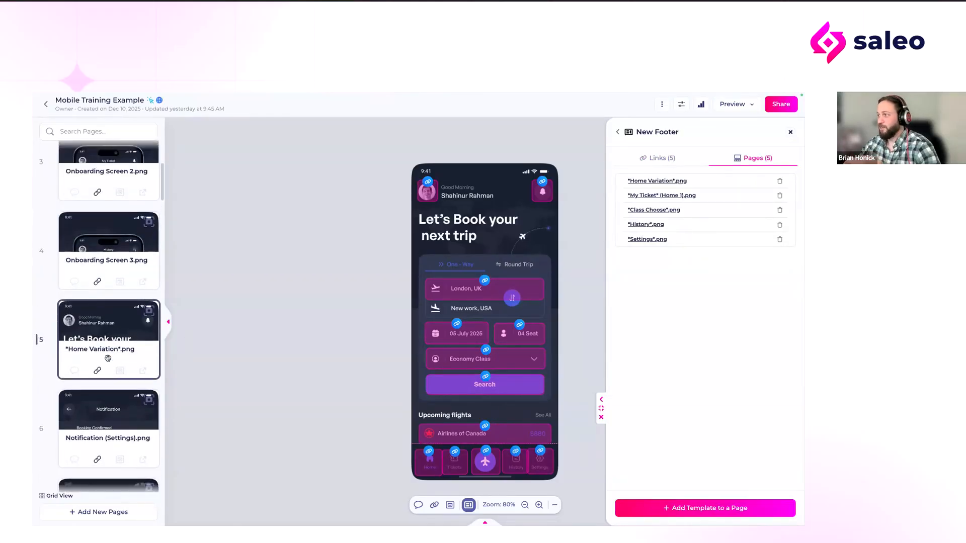
scroll(108, 358, "down", 6)
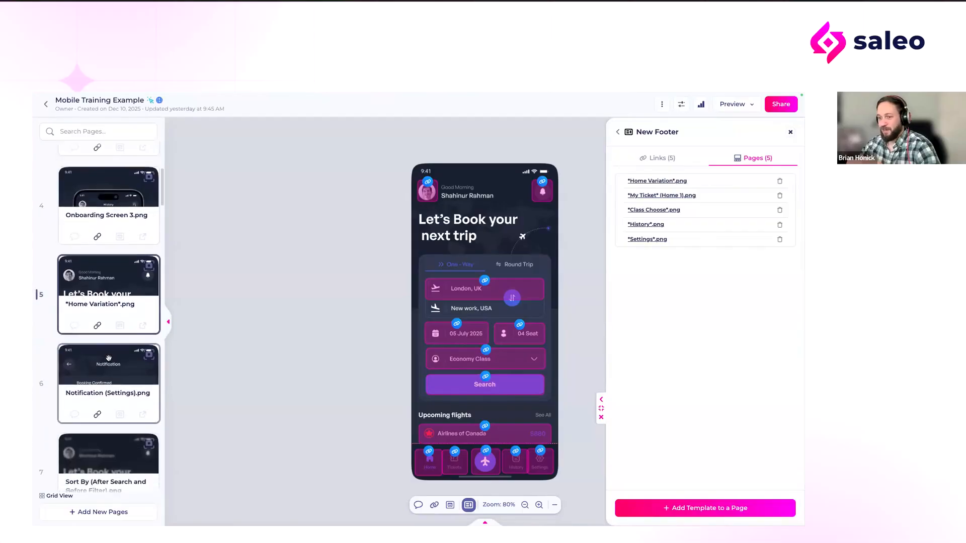
scroll(108, 357, "down", 15)
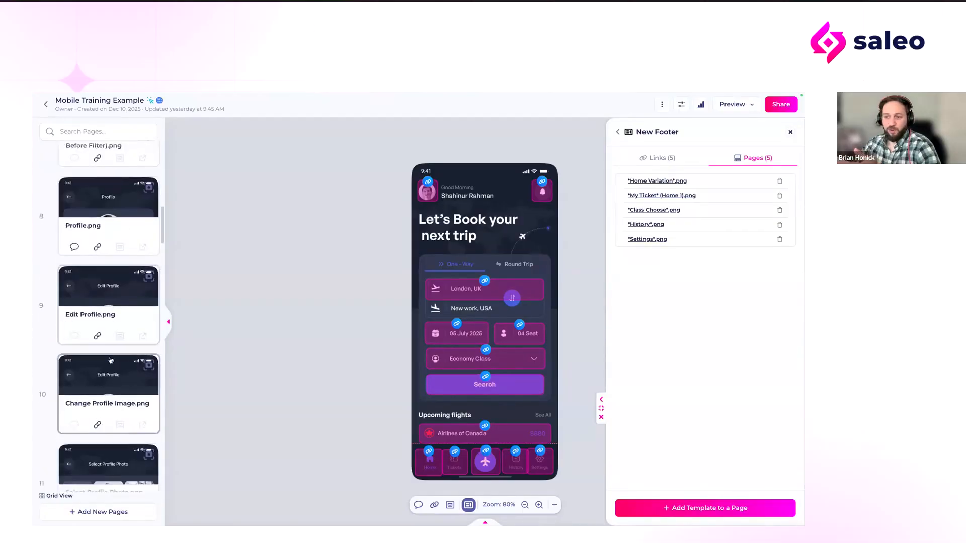
scroll(109, 357, "down", 2)
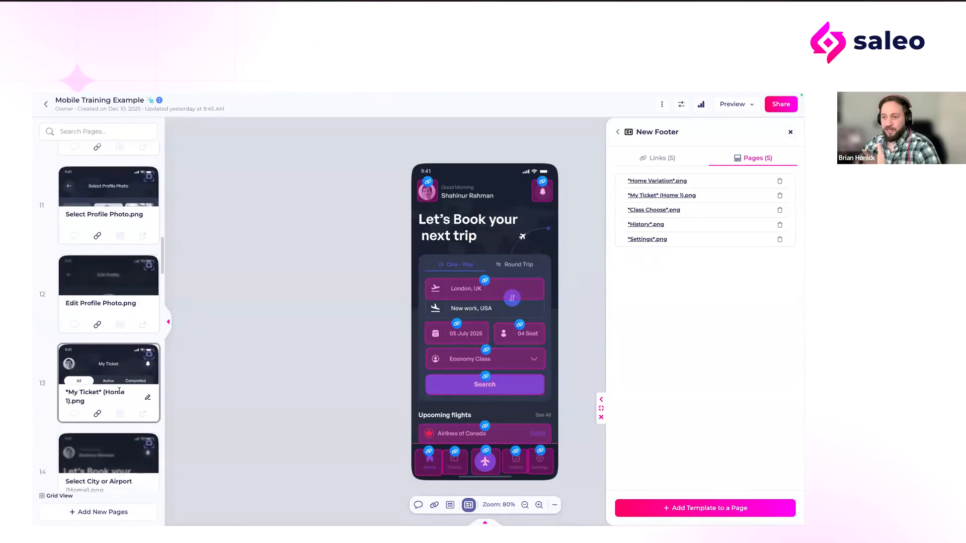
left_click(111, 392)
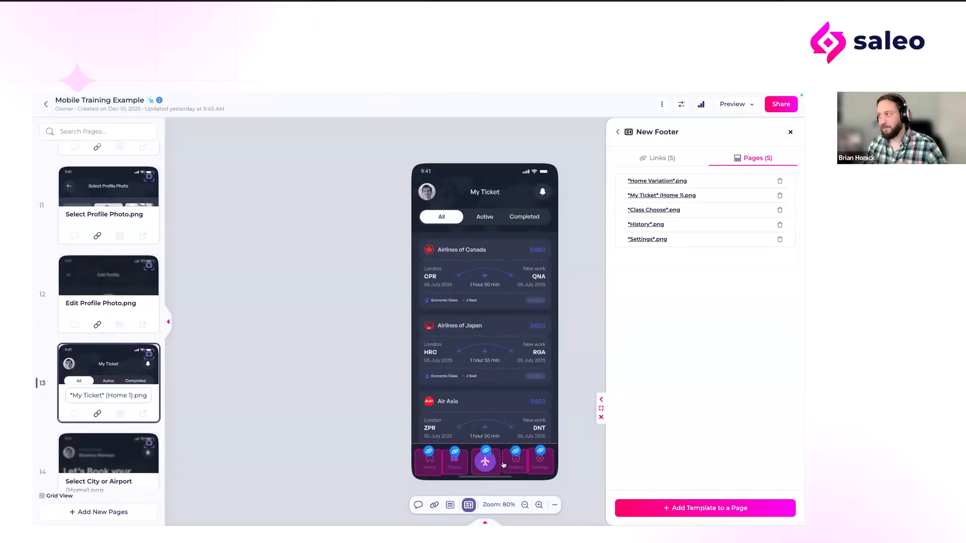
Step: Start adding the footer template to another page and look through the list of available pages without choosing one
left_click(702, 507)
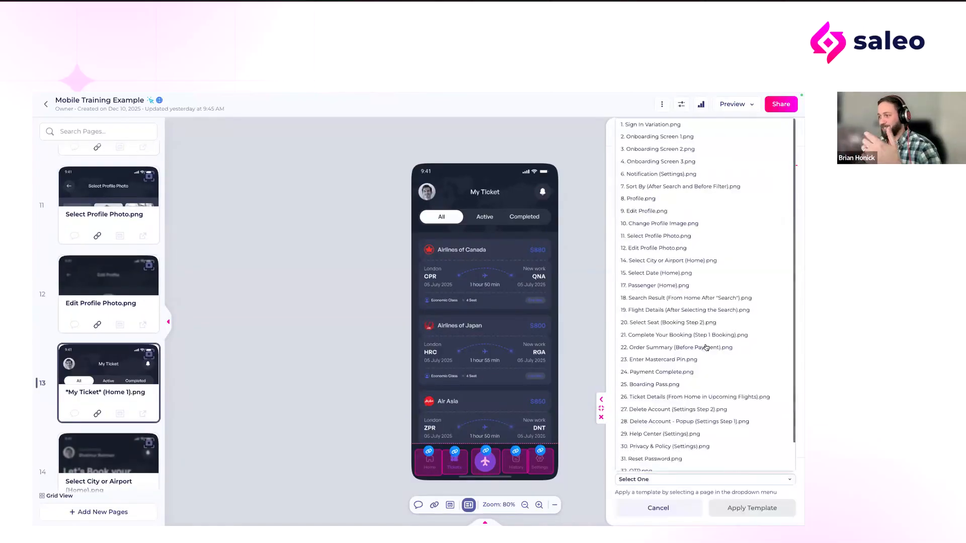
scroll(676, 302, "down", 2)
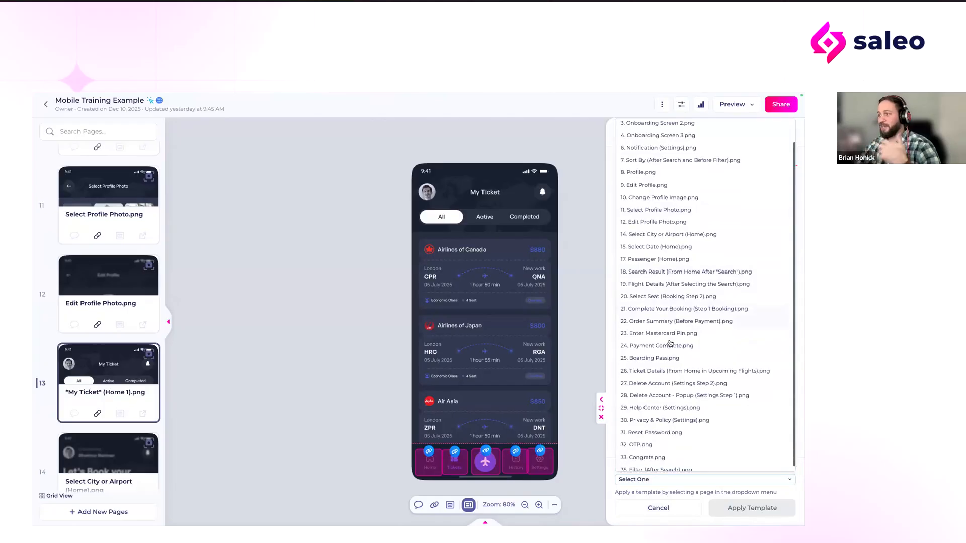
scroll(662, 226, "up", 1)
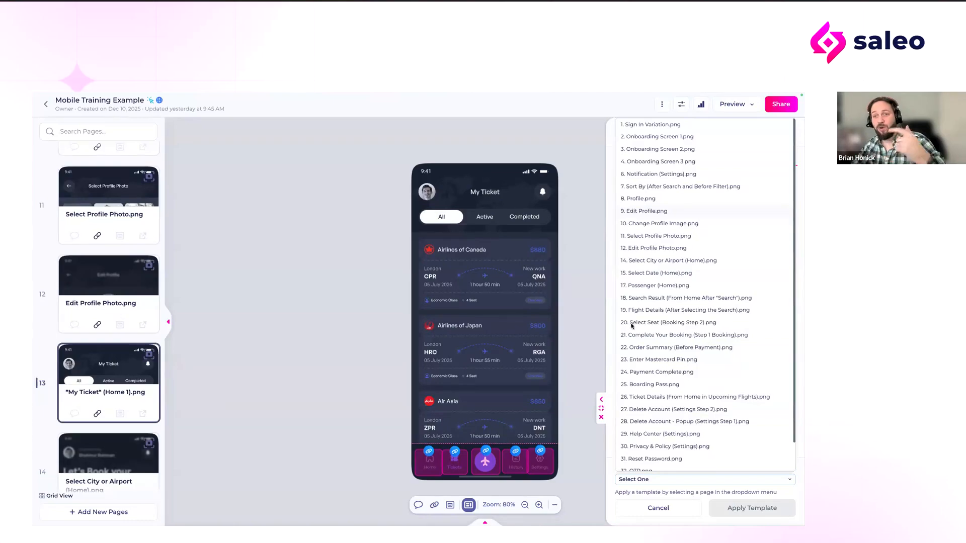
left_click(660, 492)
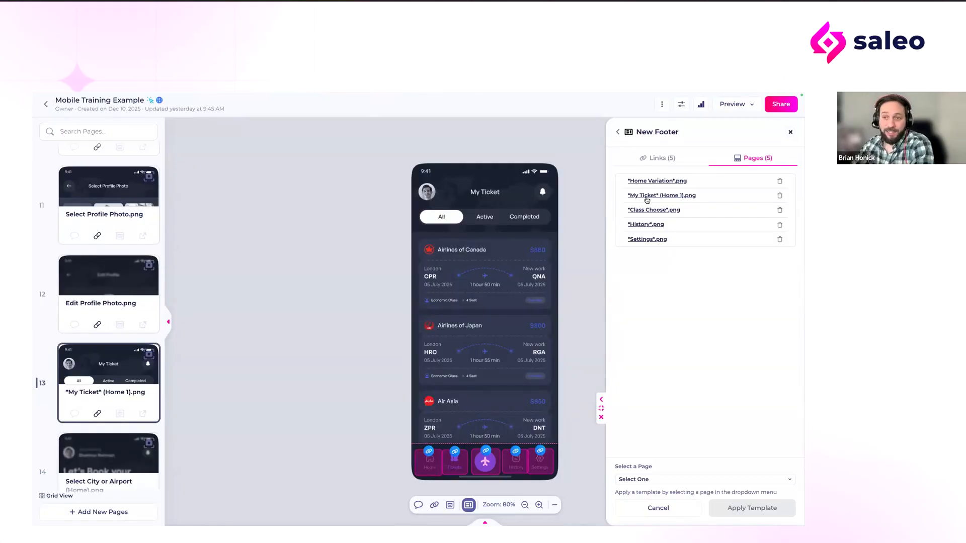
Step: Remove the New Footer template from *My Ticket* (Home 1).png and reapply it to the same page
left_click(779, 196)
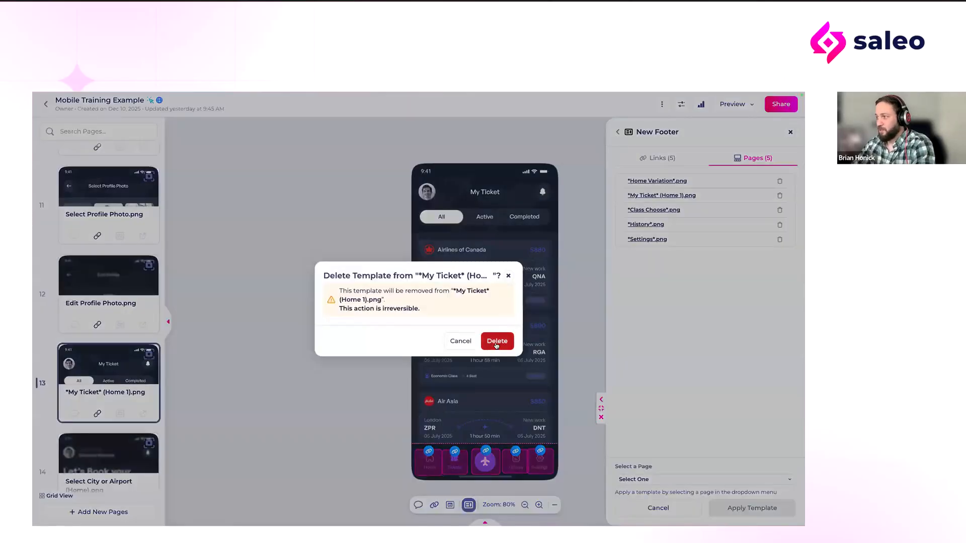
left_click(498, 342)
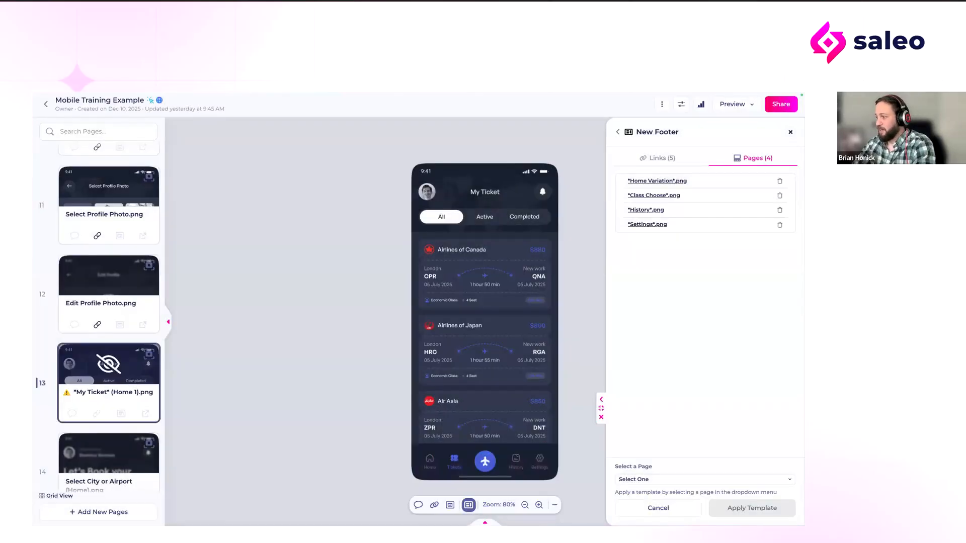
left_click(675, 479)
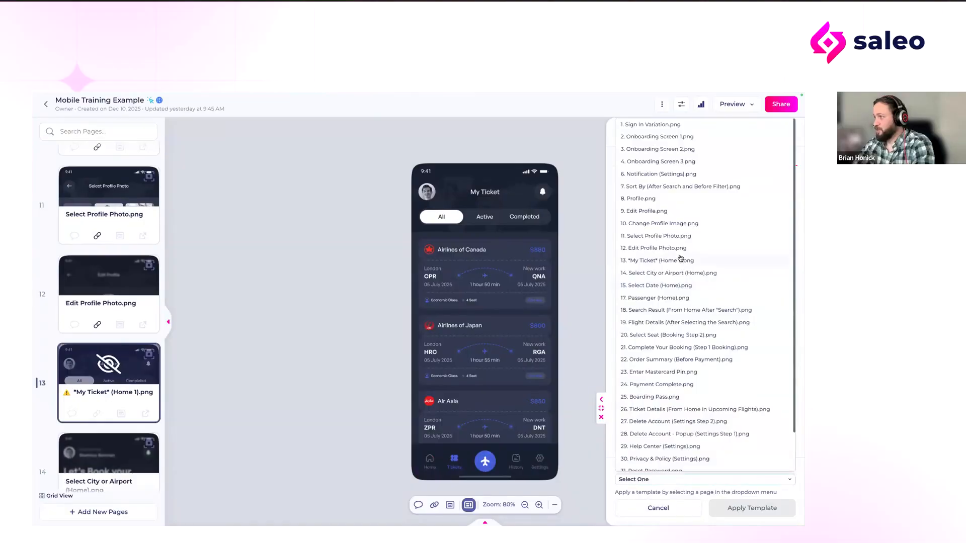
left_click(650, 261)
left_click(746, 509)
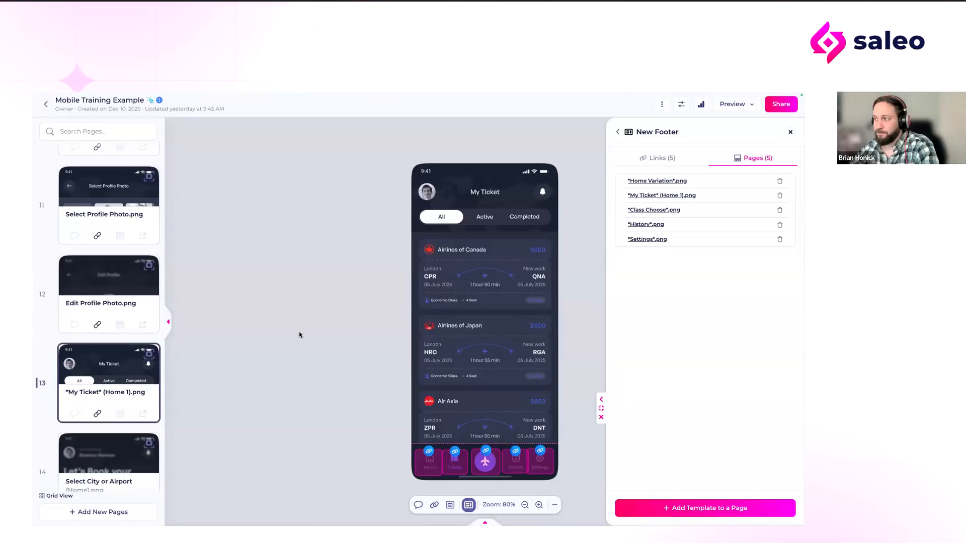
Step: Close the old tour preview, switch to the Spotify Mobile Stitched tour, and dismiss its template manager to view the Liked Songs page
left_click(305, 112)
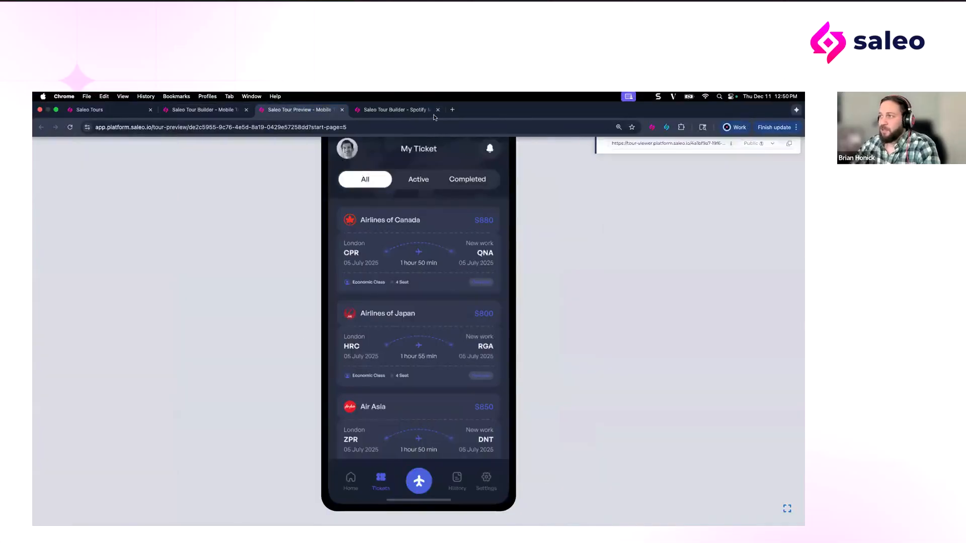
left_click(342, 110)
left_click(324, 110)
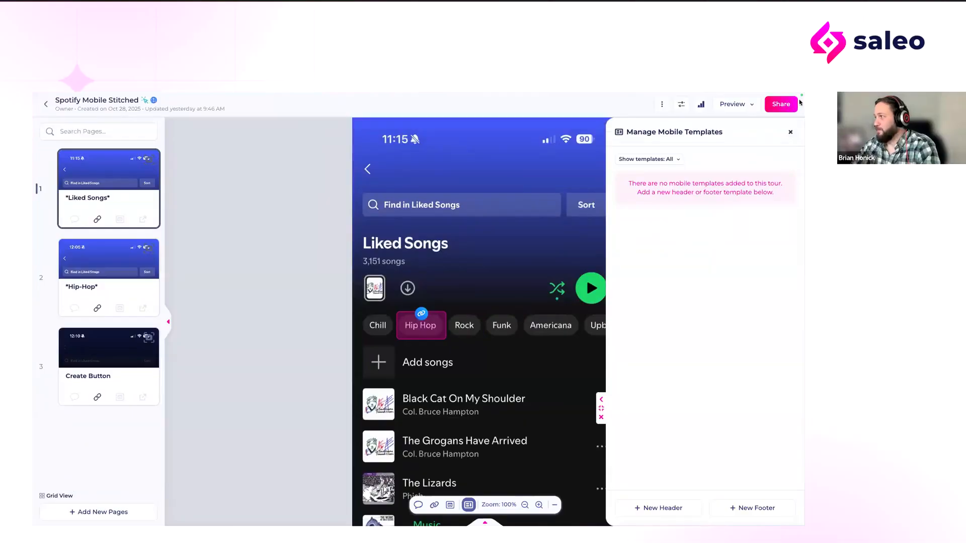
left_click(790, 132)
scroll(678, 135, "down", 1)
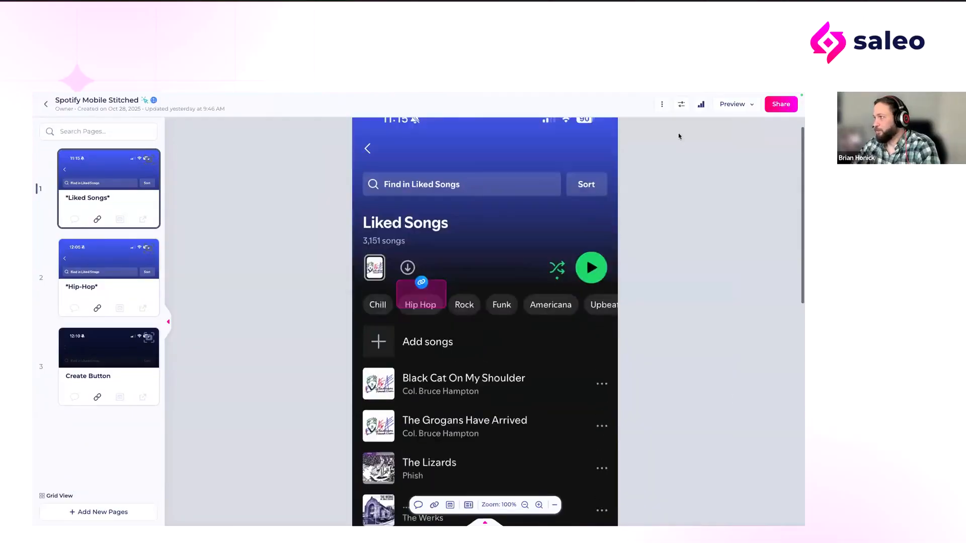
scroll(679, 136, "up", 1)
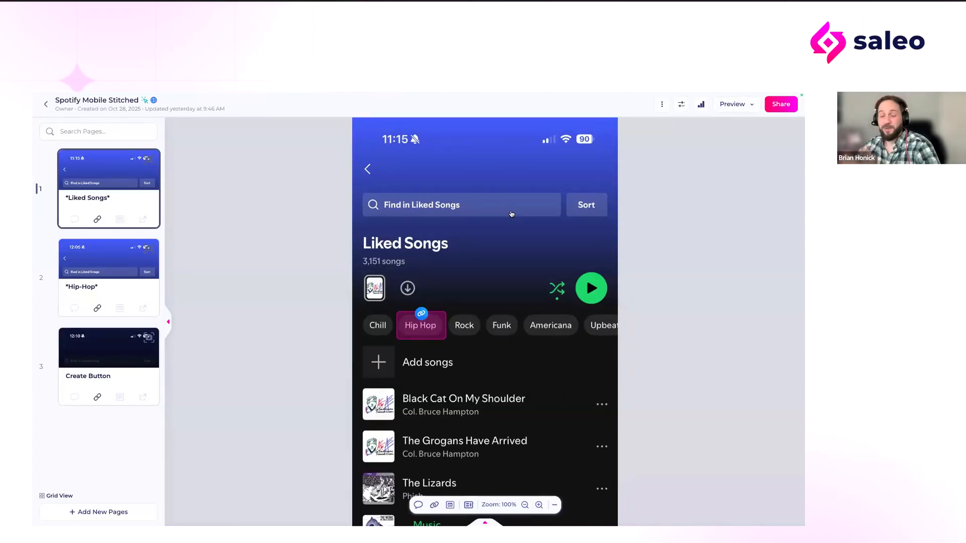
Step: Preview the Spotify Mobile Stitched tour and examine the scrolling Liked Songs screen down to its navigation footer
left_click(733, 107)
left_click(728, 130)
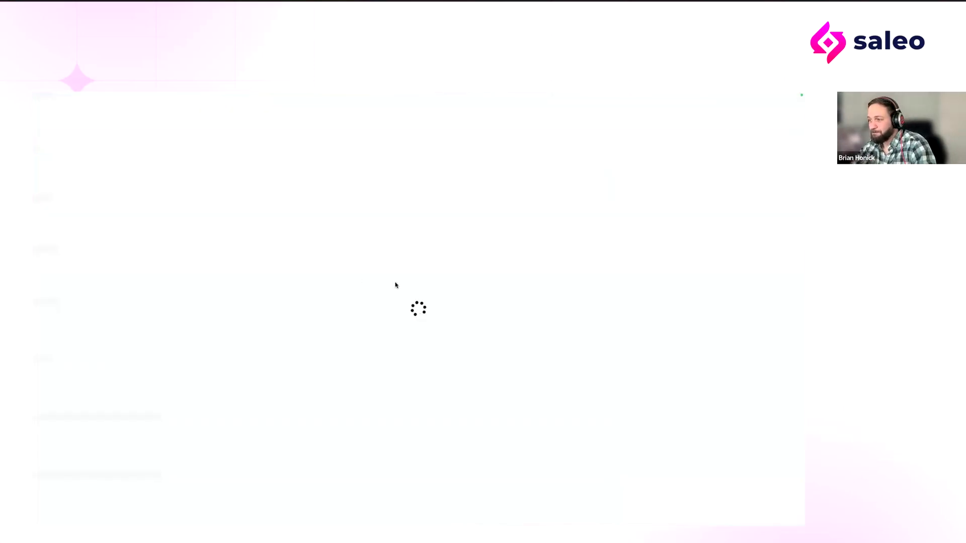
scroll(407, 290, "down", 5)
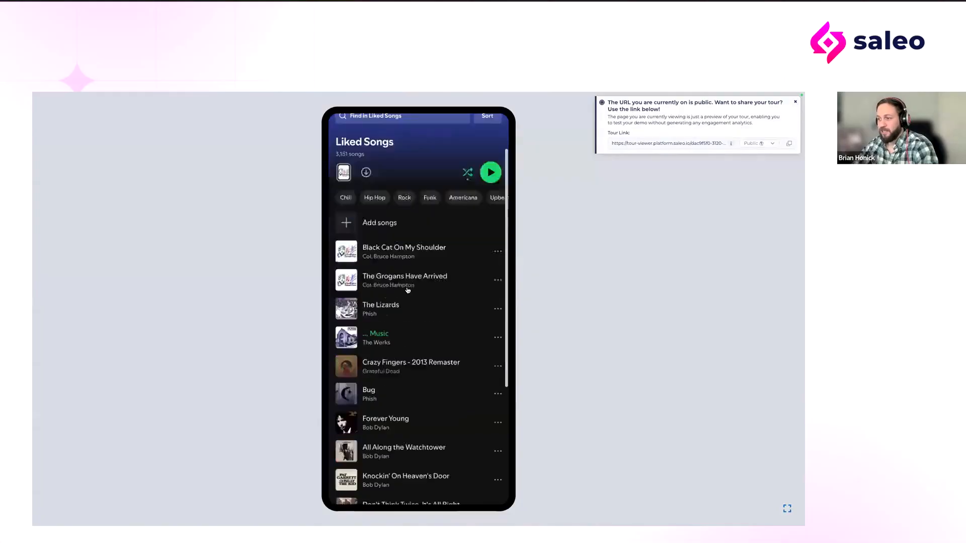
scroll(426, 477, "up", 5)
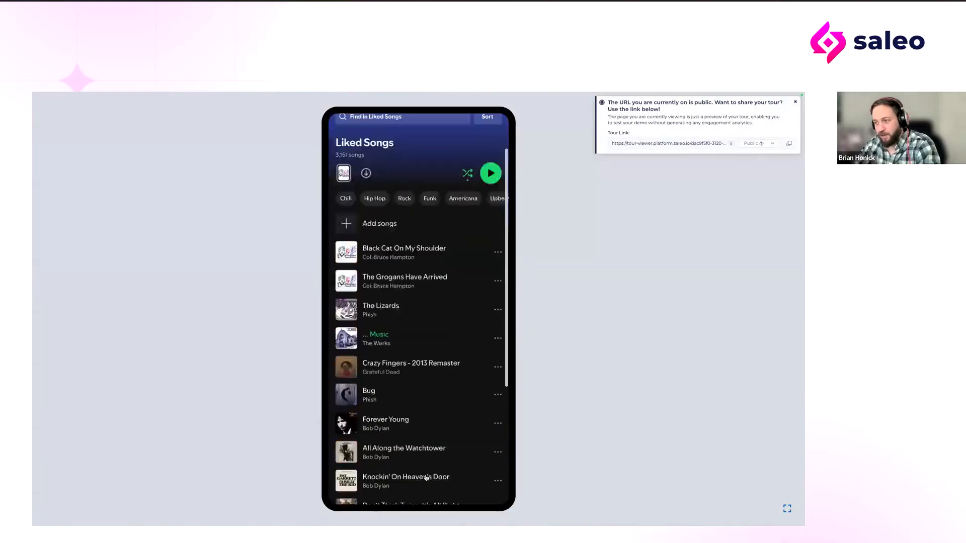
scroll(414, 451, "down", 5)
scroll(413, 451, "up", 5)
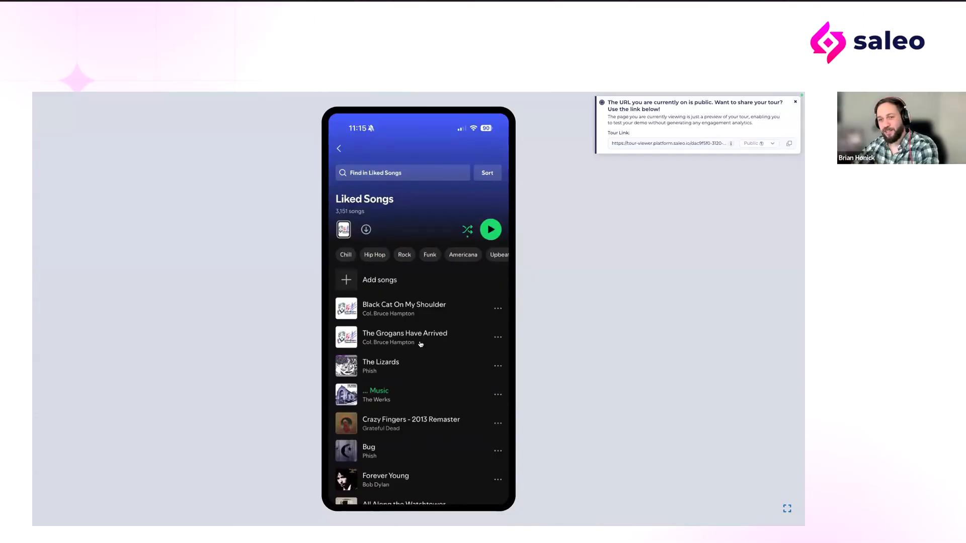
scroll(420, 344, "down", 4)
scroll(342, 349, "up", 4)
scroll(343, 433, "down", 3)
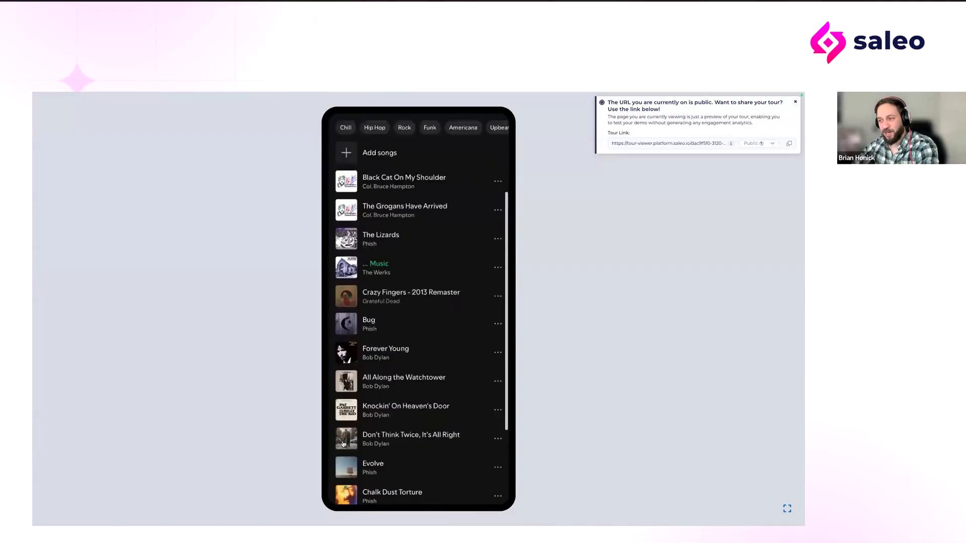
scroll(343, 443, "down", 5)
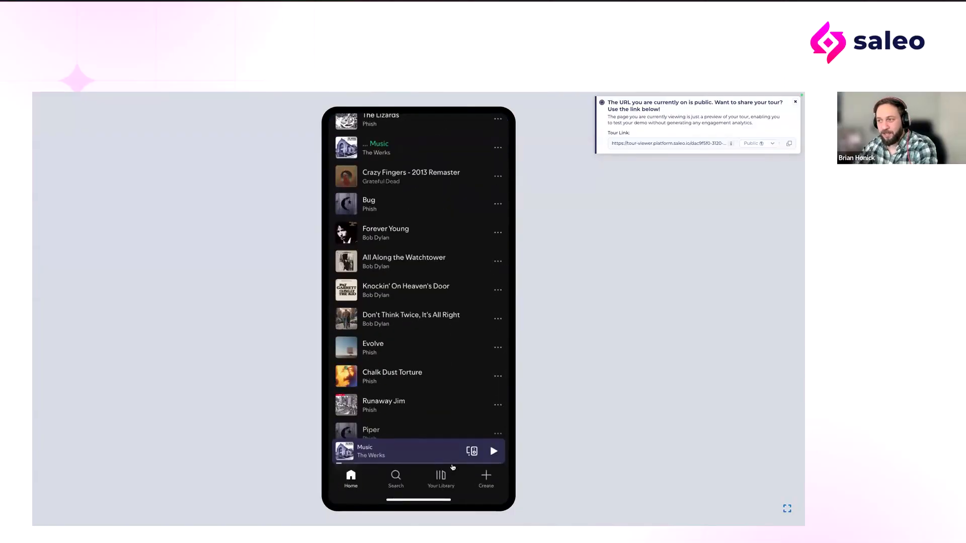
scroll(451, 467, "up", 5)
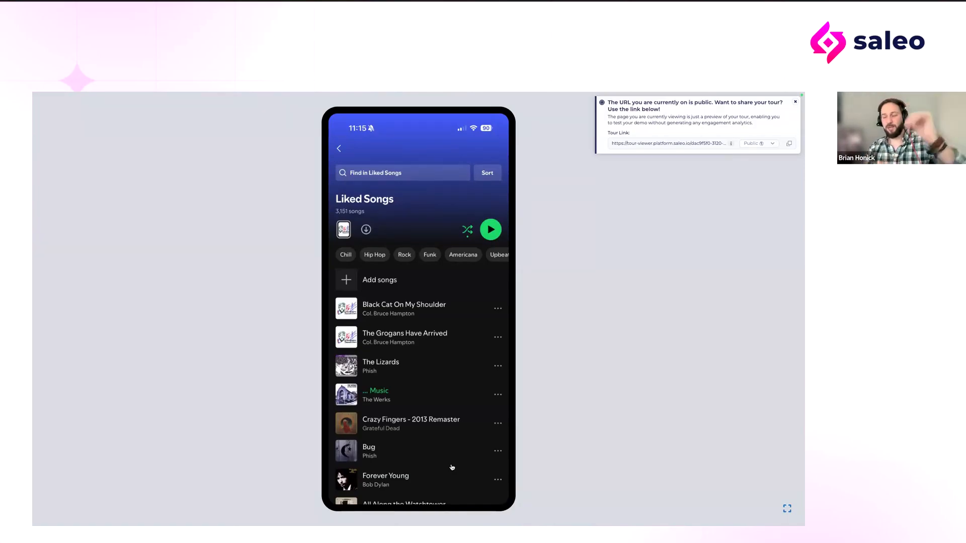
scroll(341, 395, "down", 6)
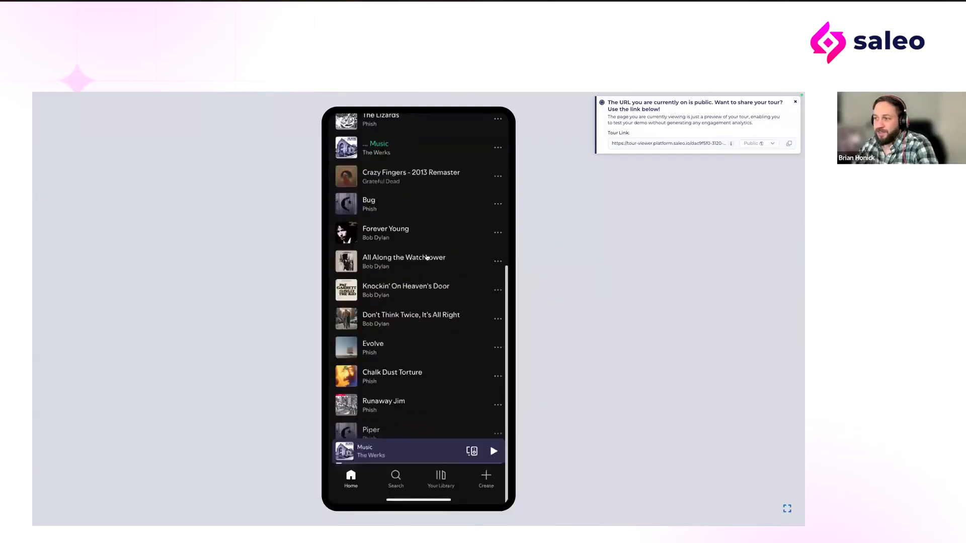
Step: Test the Hip Hop filter link in the preview, clear the filter, and view the end of the full Liked Songs list
scroll(437, 254, "up", 5)
scroll(383, 238, "up", 2)
left_click(368, 257)
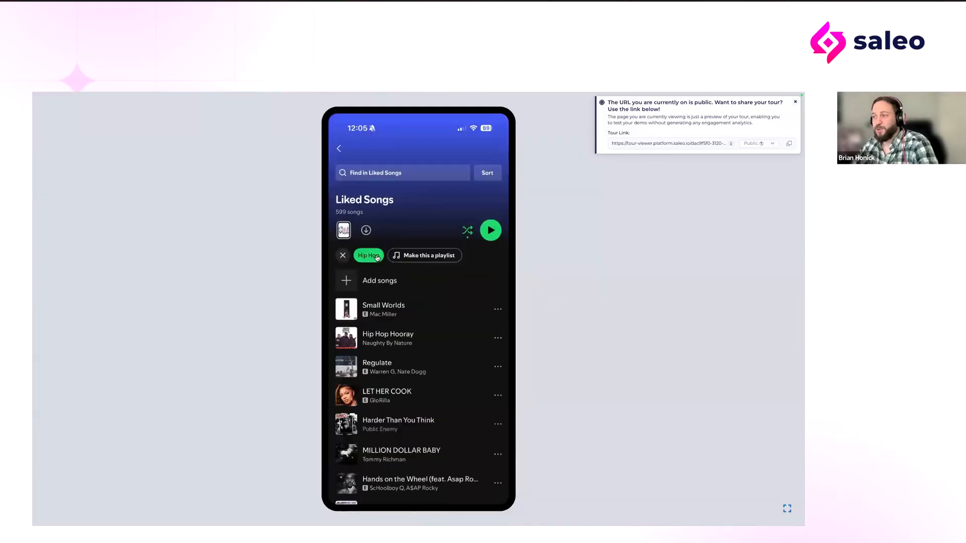
left_click(344, 257)
scroll(395, 255, "down", 5)
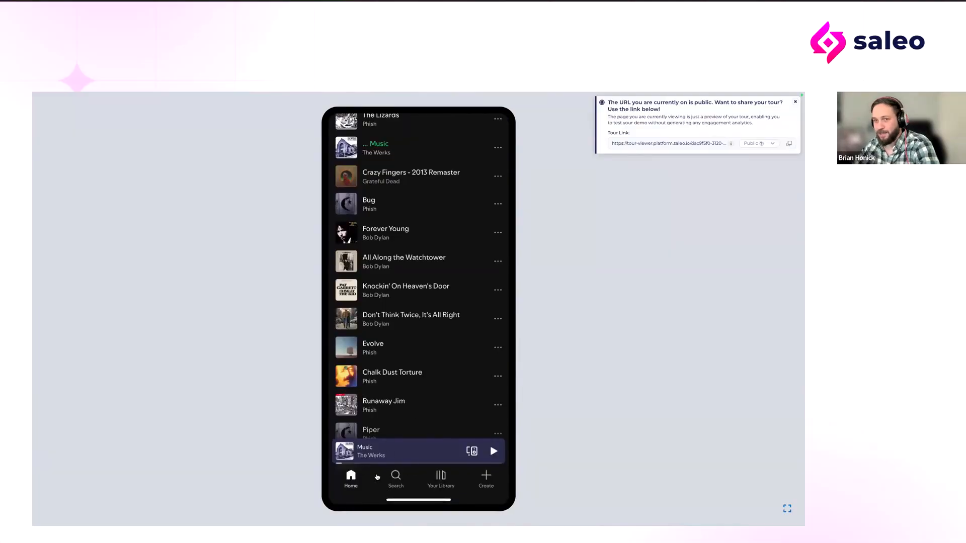
Step: Return to the tour editor and create a footer template on *Liked Songs* covering the music player bar and navigation row
scroll(397, 276, "up", 5)
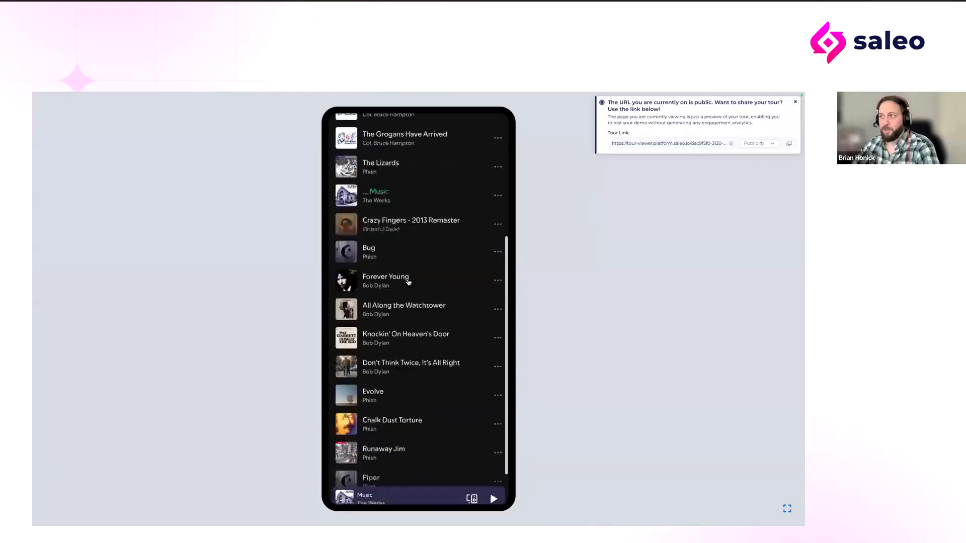
mouse_move(425, 92)
left_click(438, 110)
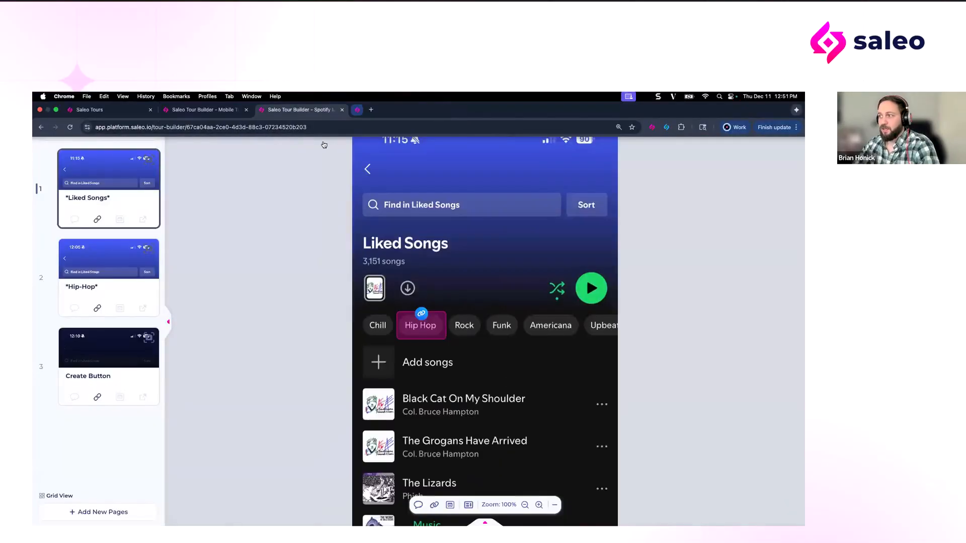
left_click(470, 506)
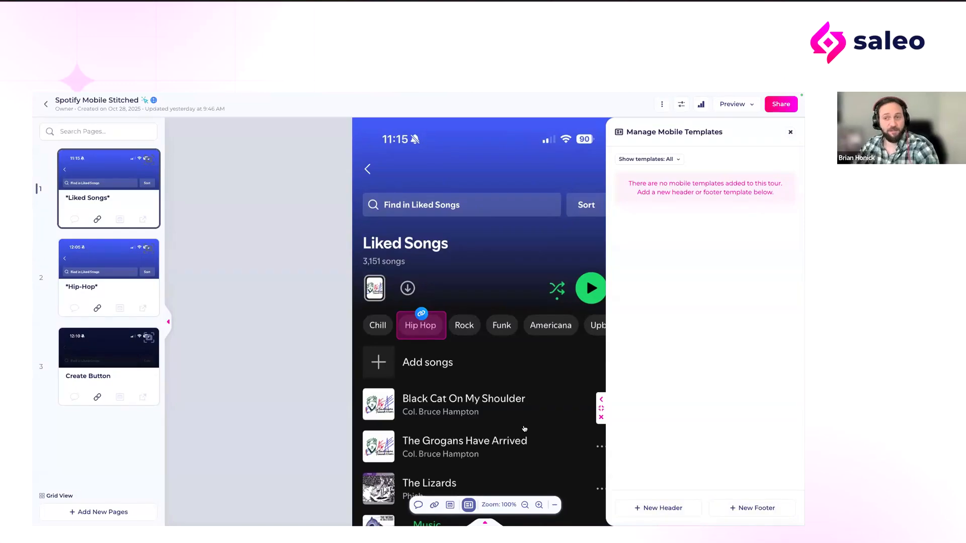
scroll(524, 428, "down", 12)
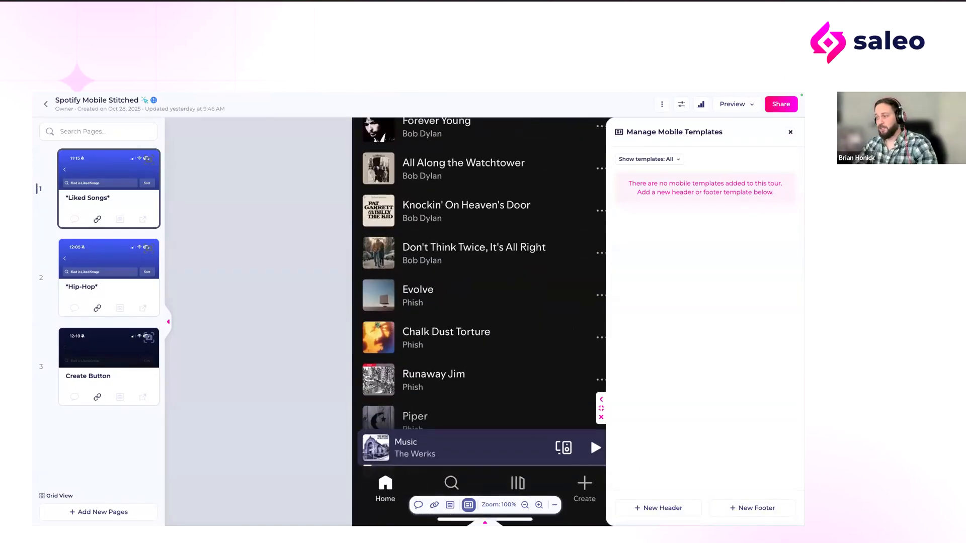
left_click(762, 510)
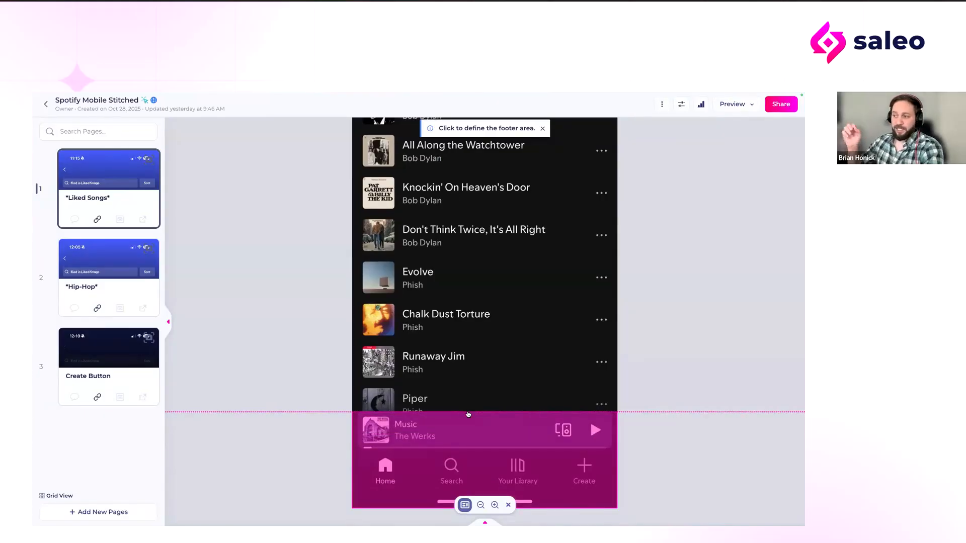
left_click(467, 414)
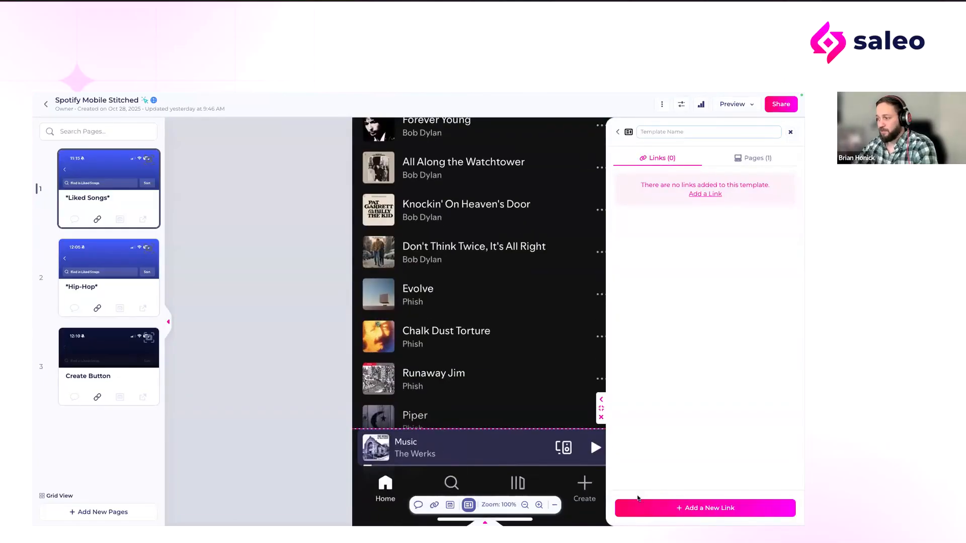
Step: Add a link over the footer template's Create icon targeting the Create Button (Snapshot 3) page, and save it
left_click(660, 509)
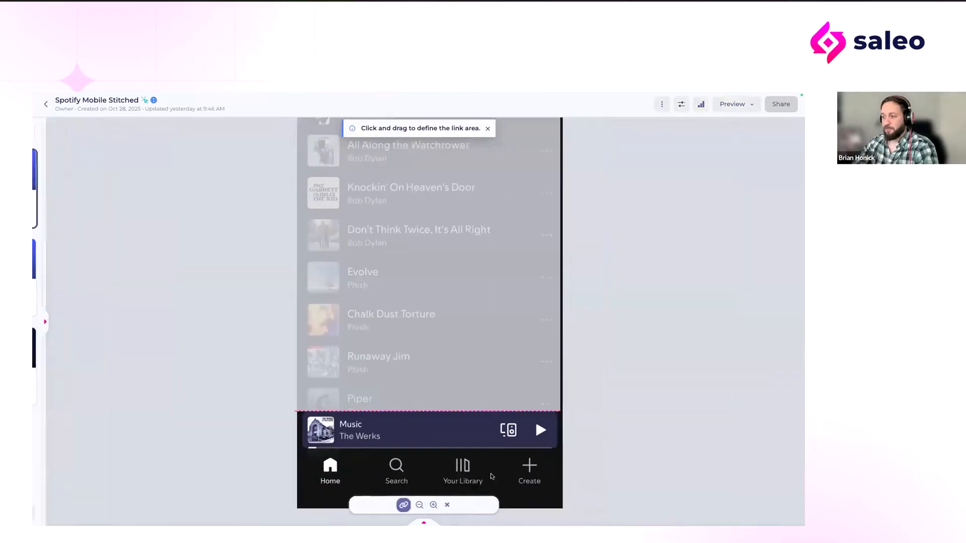
left_click_drag(497, 453, 540, 490)
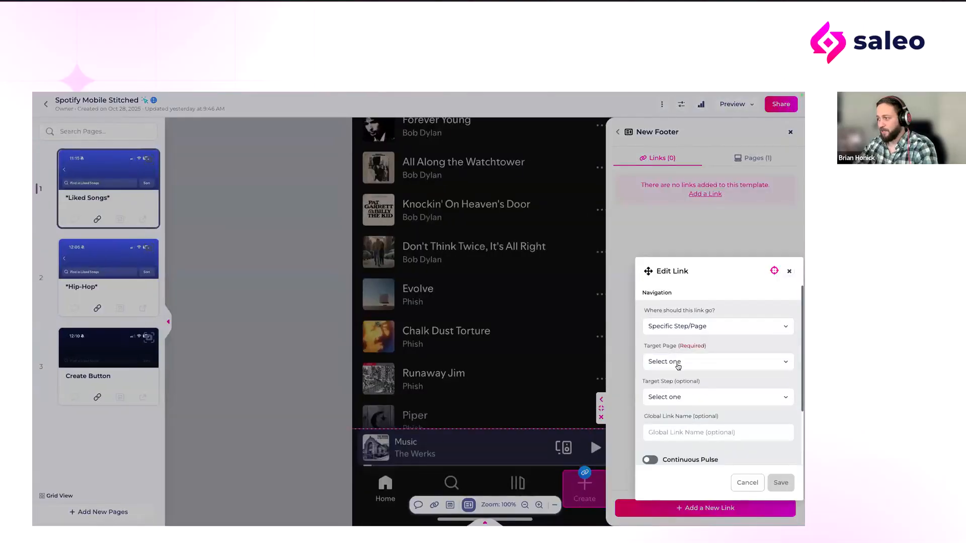
left_click(677, 363)
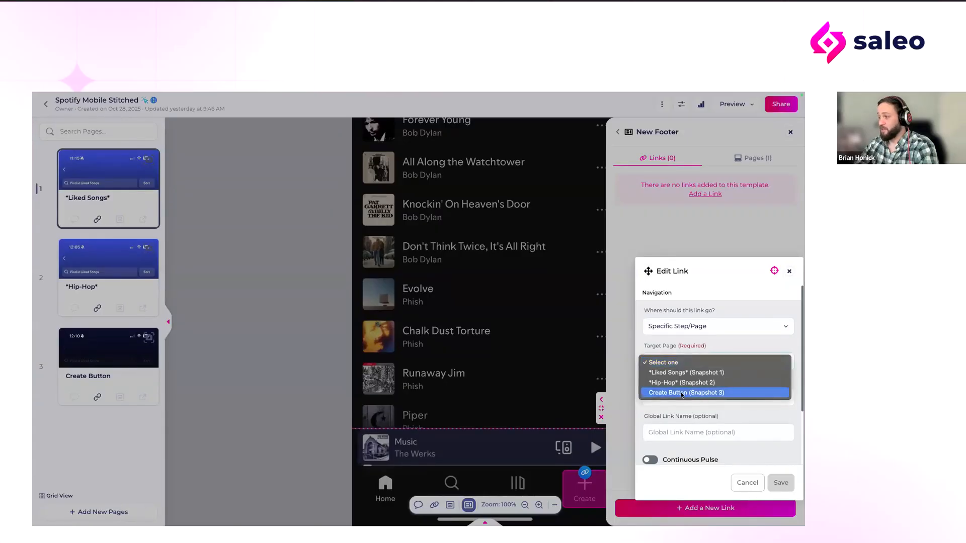
left_click(681, 393)
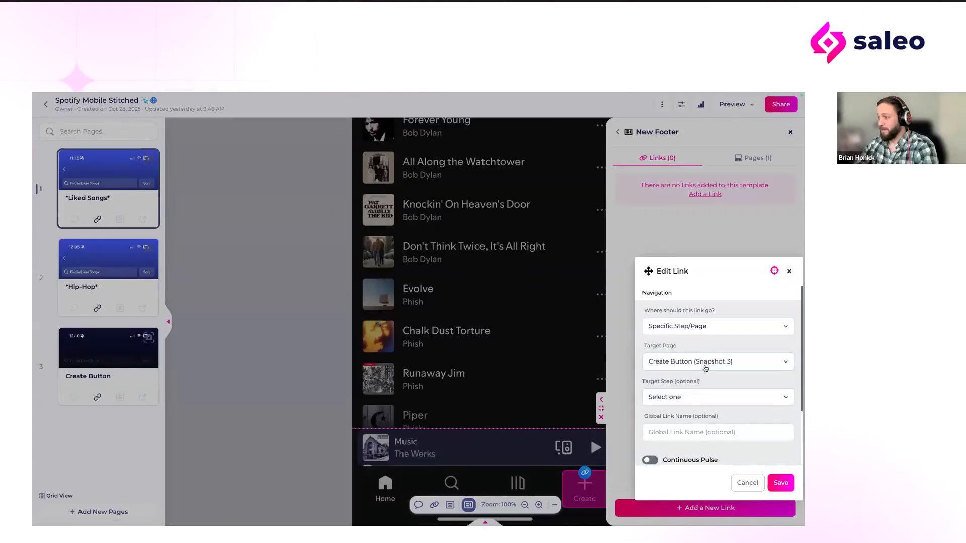
left_click(779, 483)
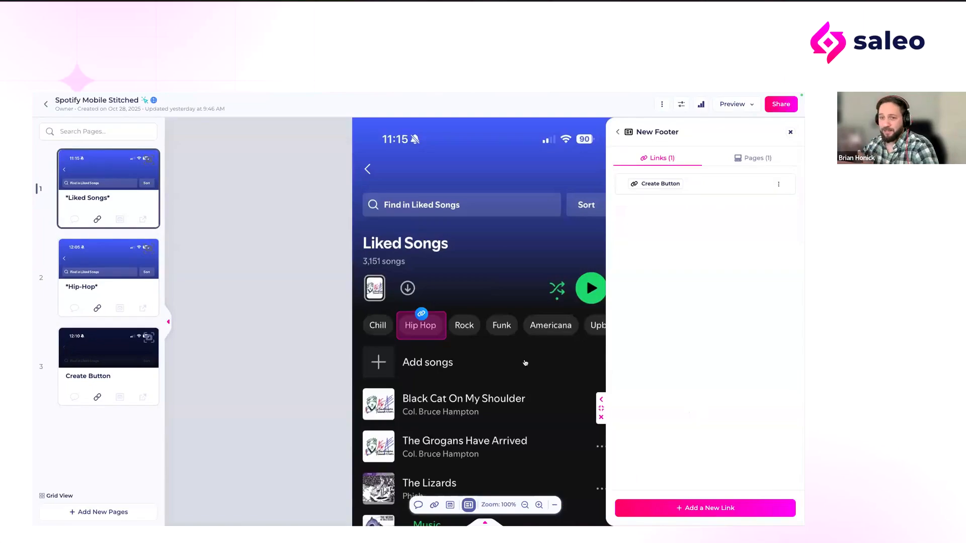
Step: Apply the New Footer template to the *Hip-Hop* page and check the footer area on that page
scroll(538, 377, "down", 10)
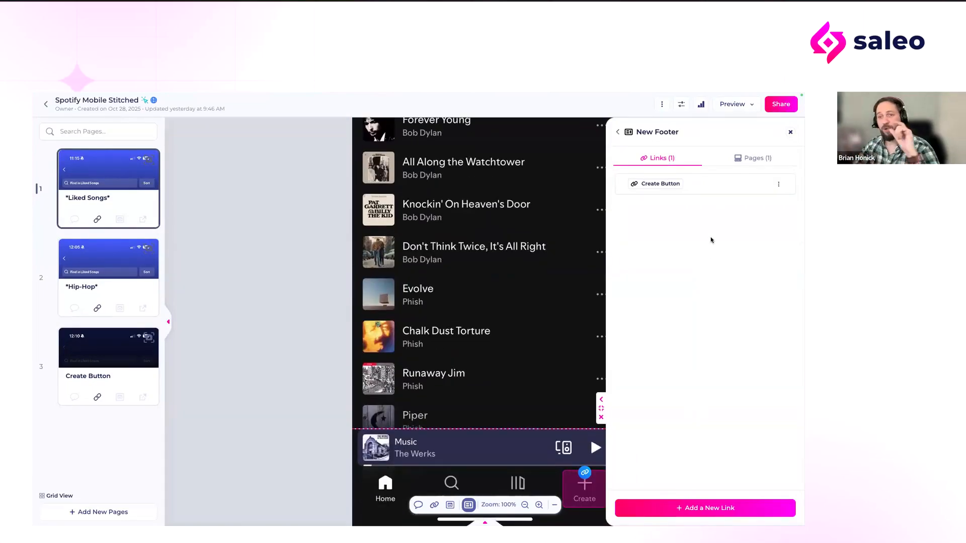
left_click(764, 164)
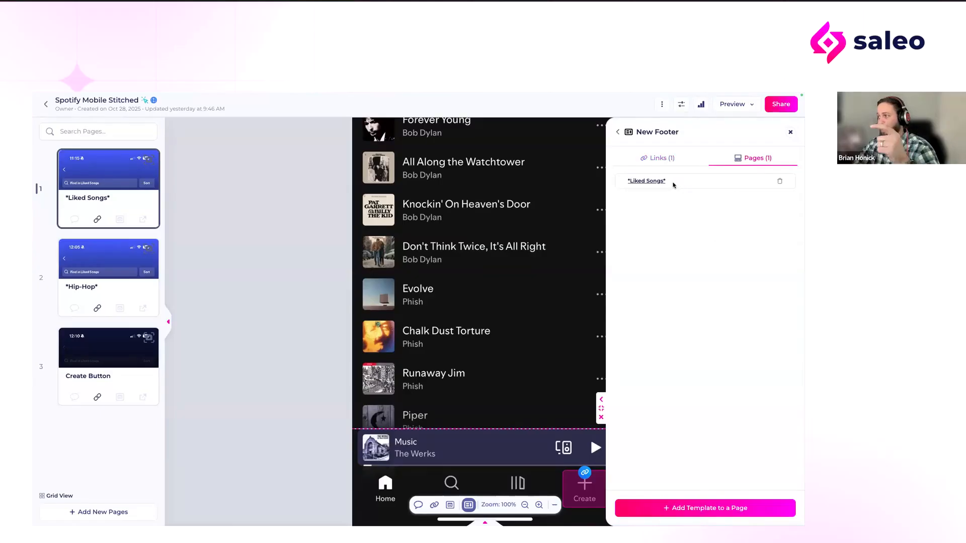
left_click(685, 495)
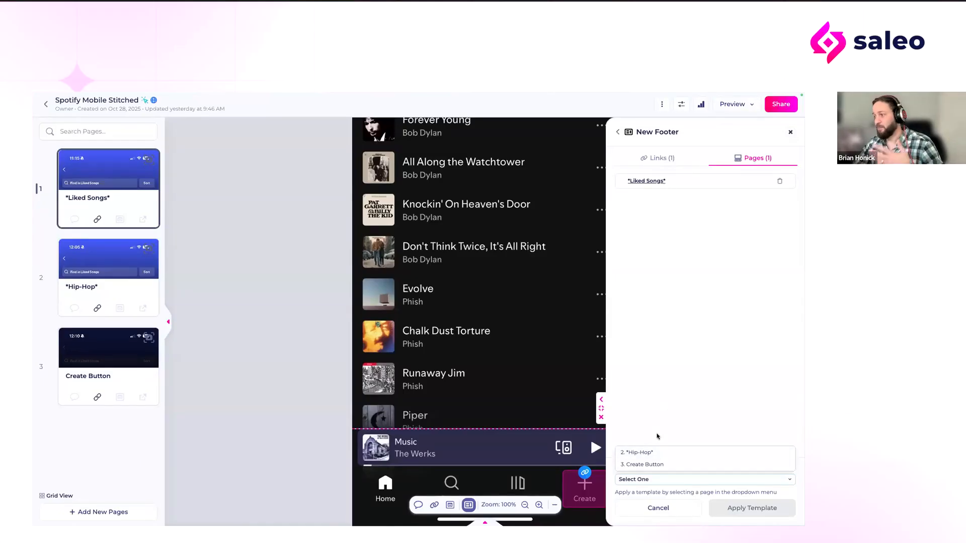
left_click(654, 453)
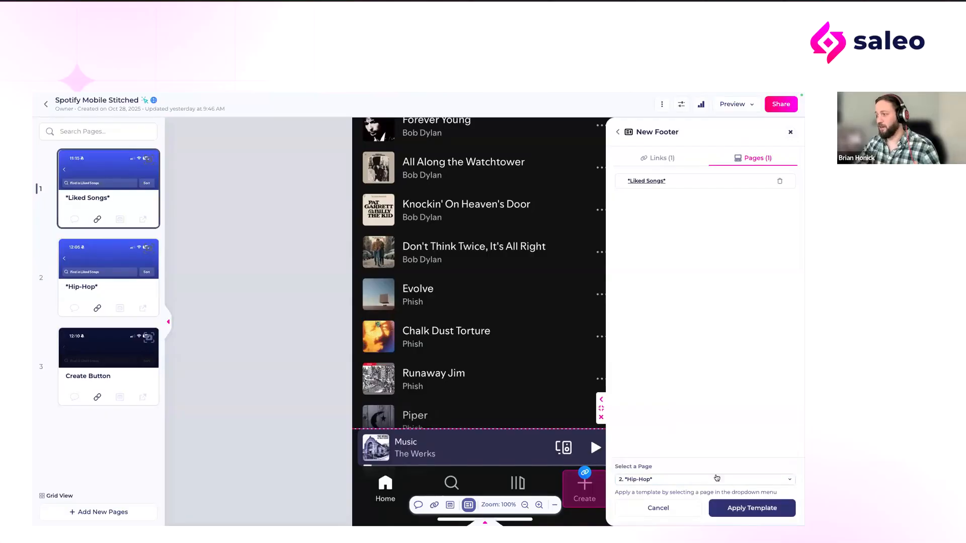
left_click(750, 509)
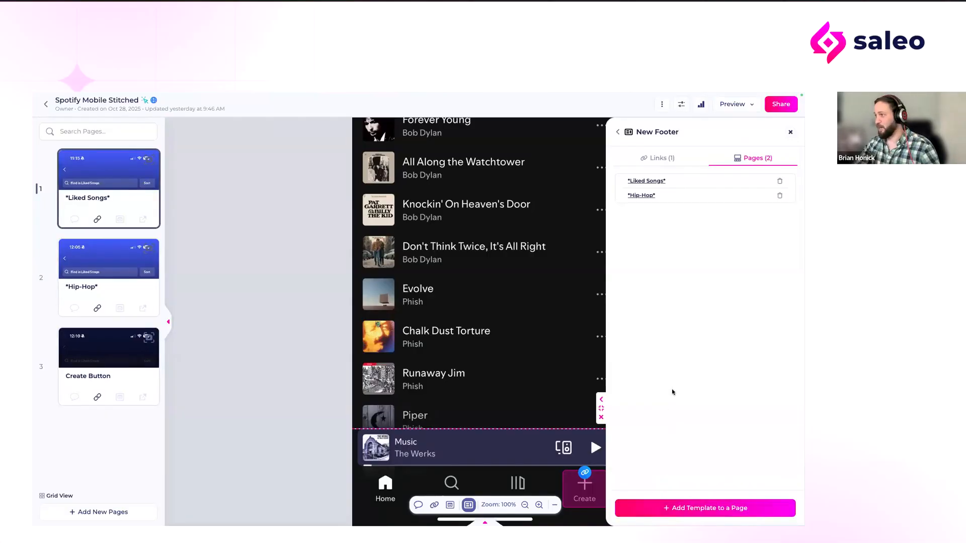
left_click(97, 278)
scroll(440, 494, "down", 10)
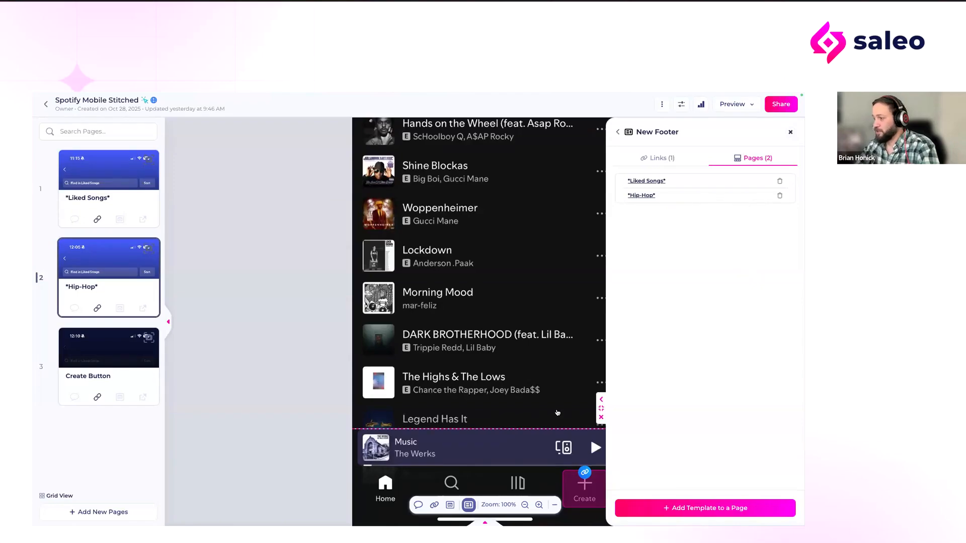
scroll(557, 412, "up", 10)
Step: Preview the tour from the beginning, dismiss the share notice, and examine the footer while scrolling through Liked Songs
left_click(735, 104)
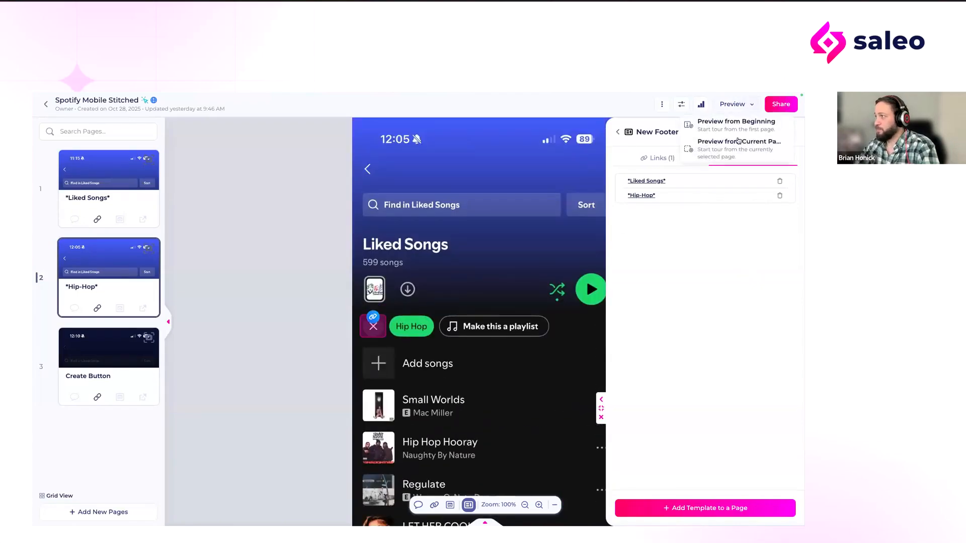
left_click(737, 131)
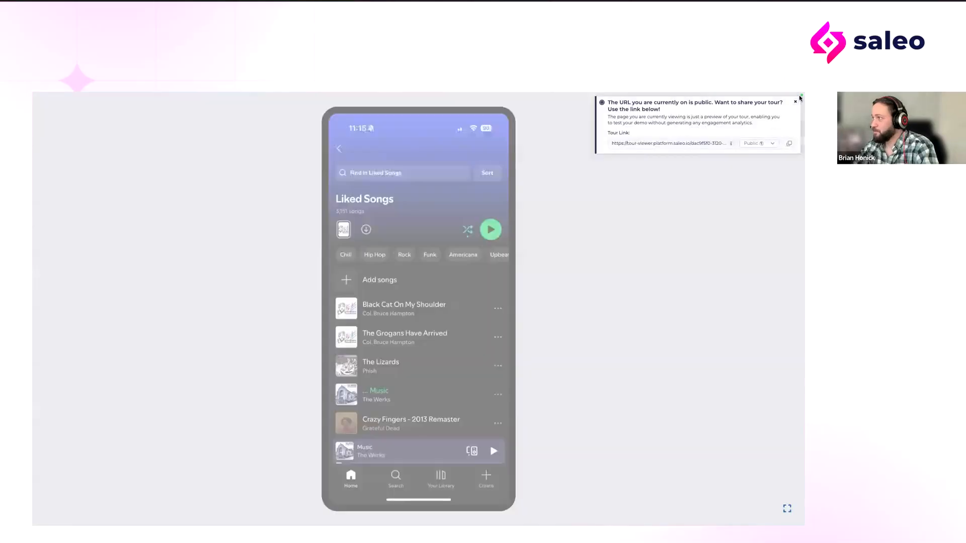
left_click(795, 102)
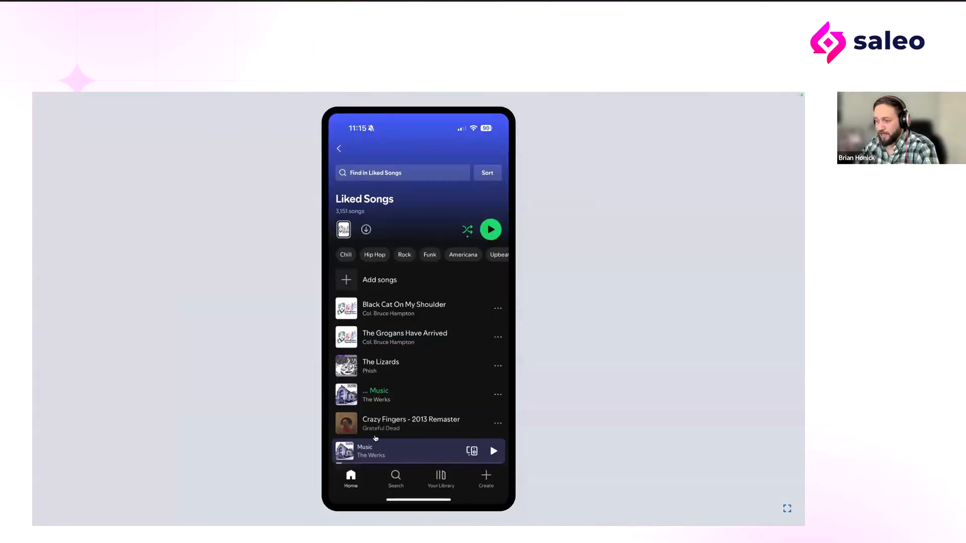
scroll(394, 356, "down", 5)
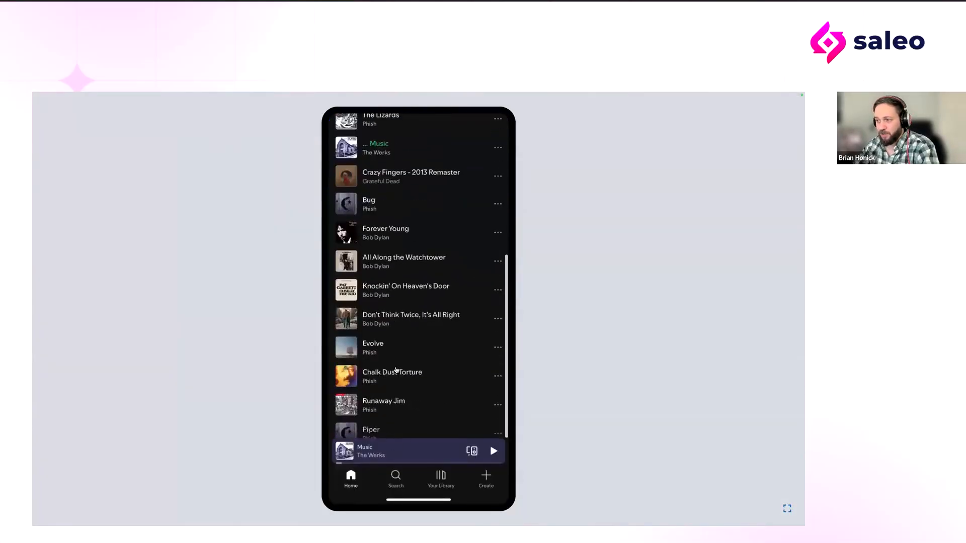
scroll(394, 369, "up", 5)
scroll(385, 460, "down", 1)
scroll(383, 432, "down", 3)
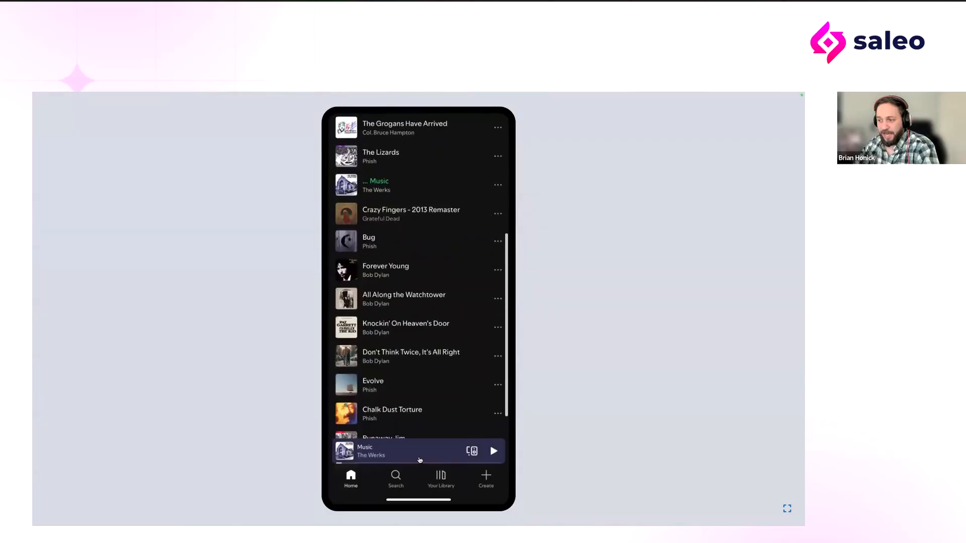
scroll(380, 370, "up", 6)
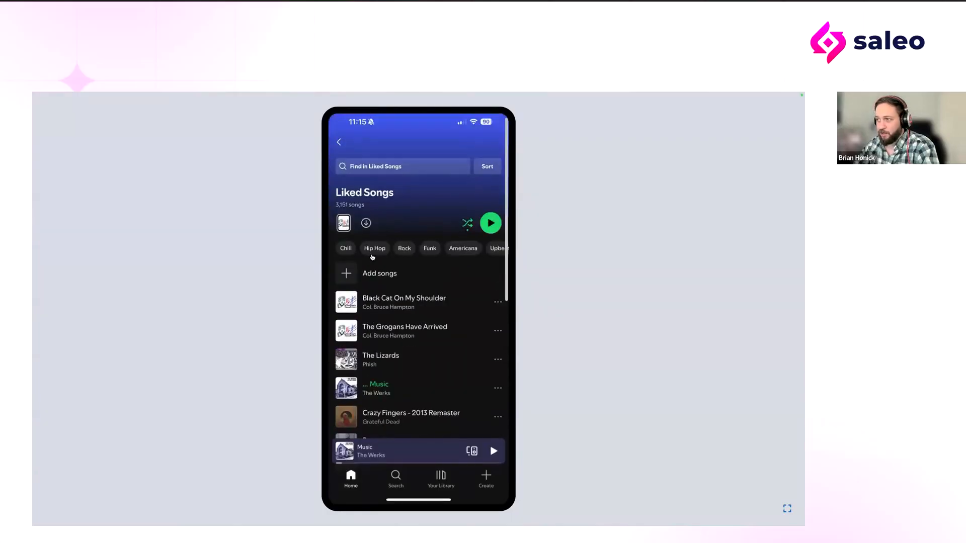
Step: Test the Hip Hop filter and the footer's Create link in the preview, and close the create options
left_click(371, 253)
scroll(388, 465, "down", 4)
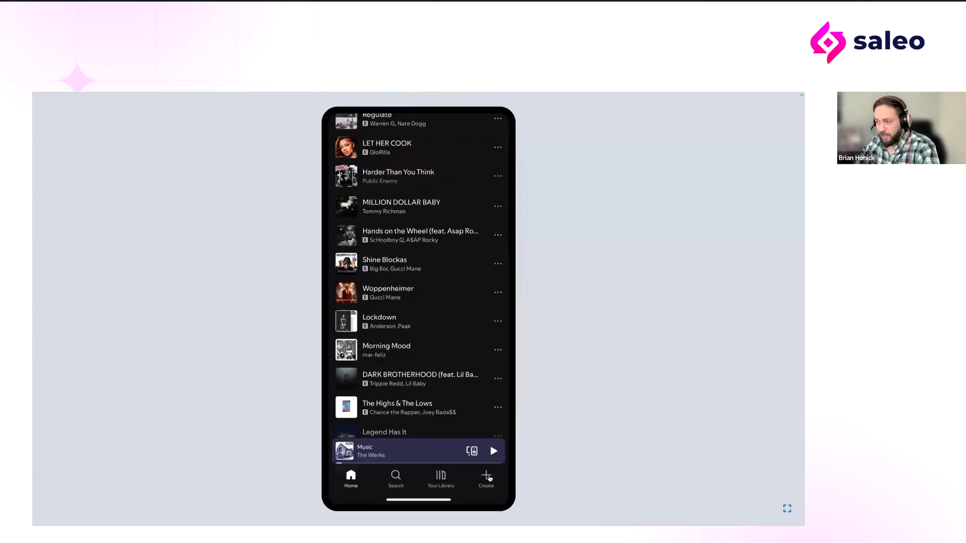
left_click(486, 477)
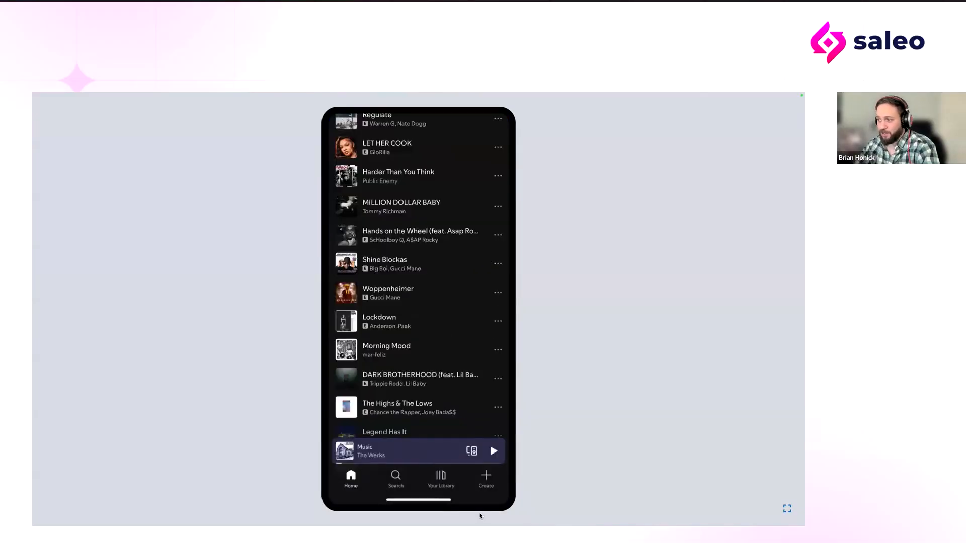
left_click(486, 480)
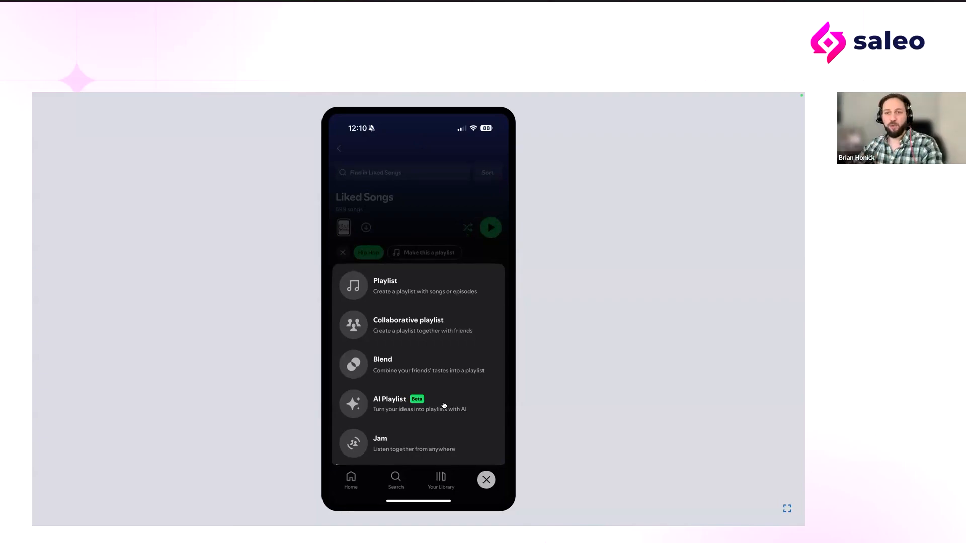
left_click(487, 480)
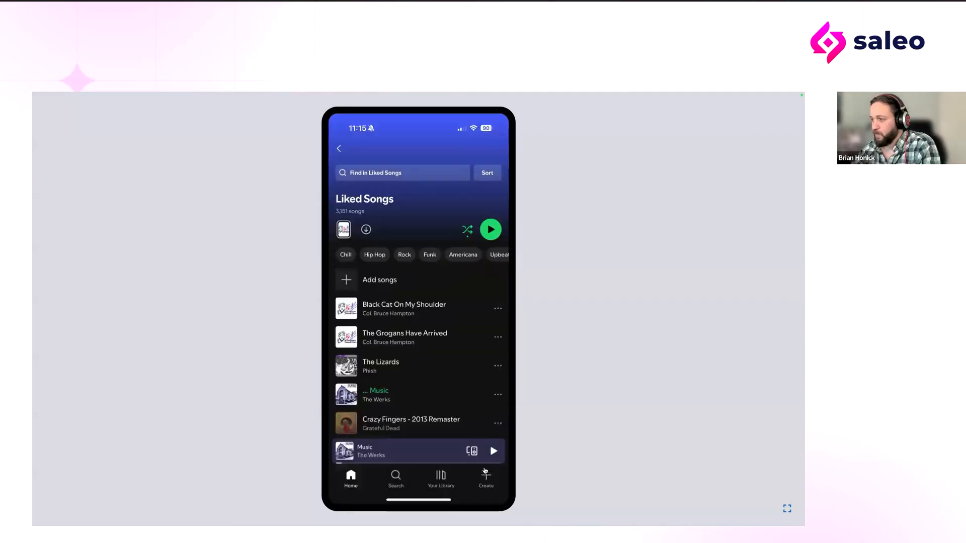
Step: Return to the tour editor, view the pages as a grid, and review the upload options for adding new pages without choosing any
mouse_move(445, 95)
left_click(299, 99)
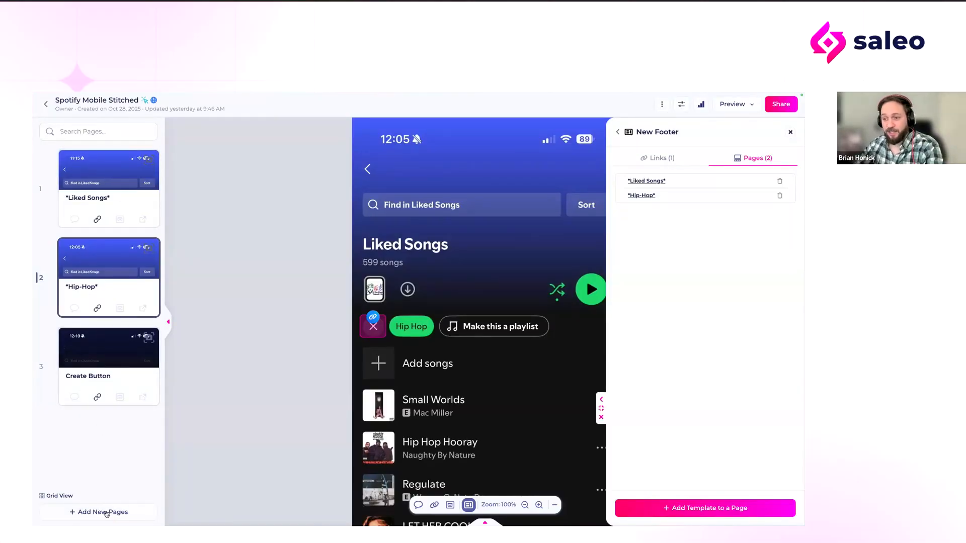
left_click(56, 496)
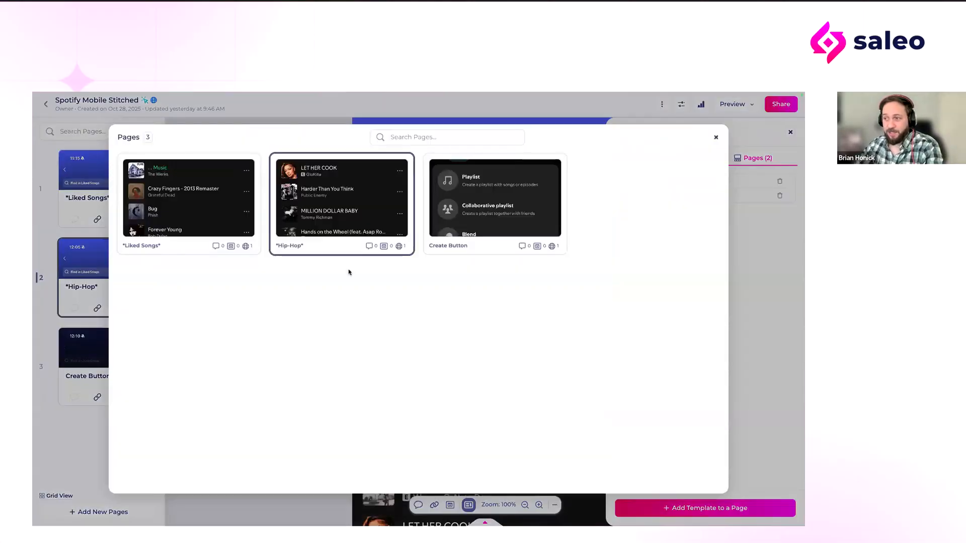
left_click(715, 138)
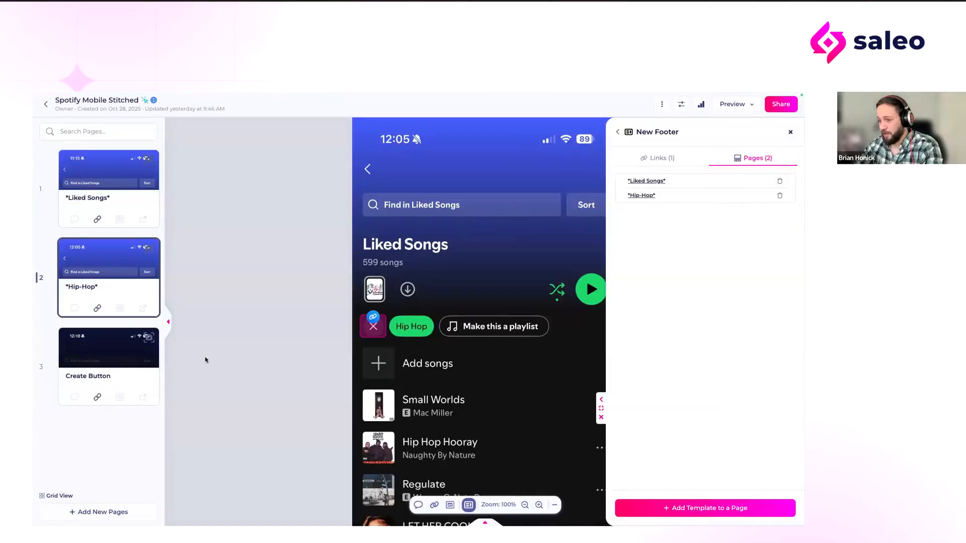
left_click(93, 512)
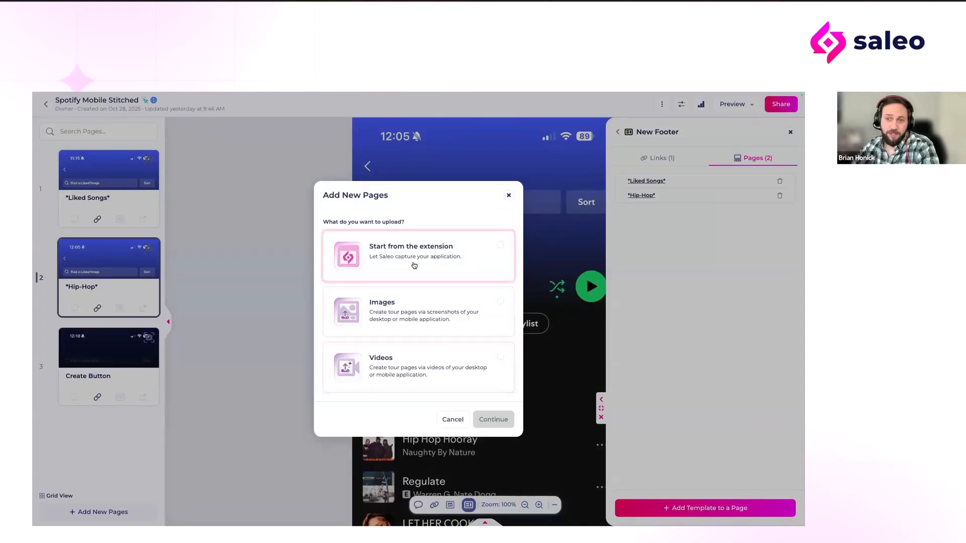
left_click(508, 196)
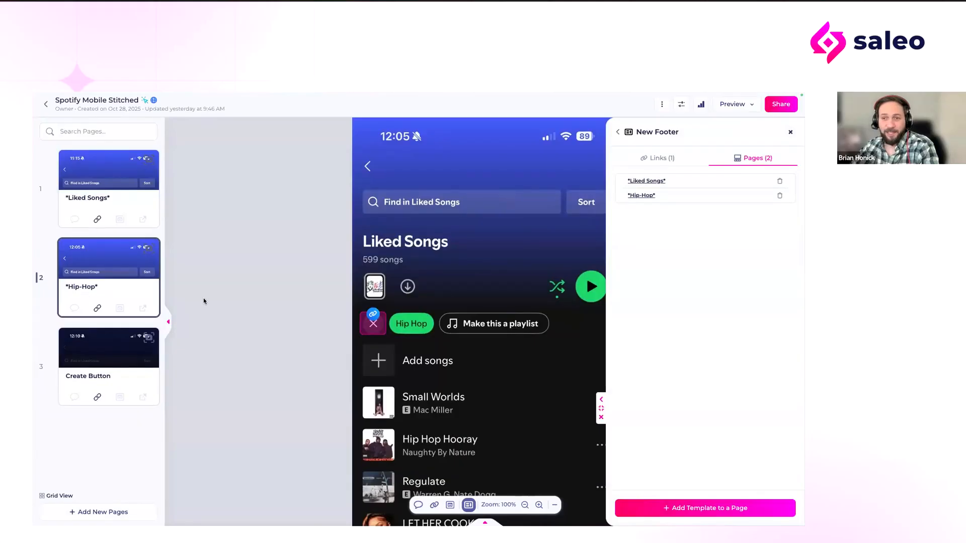